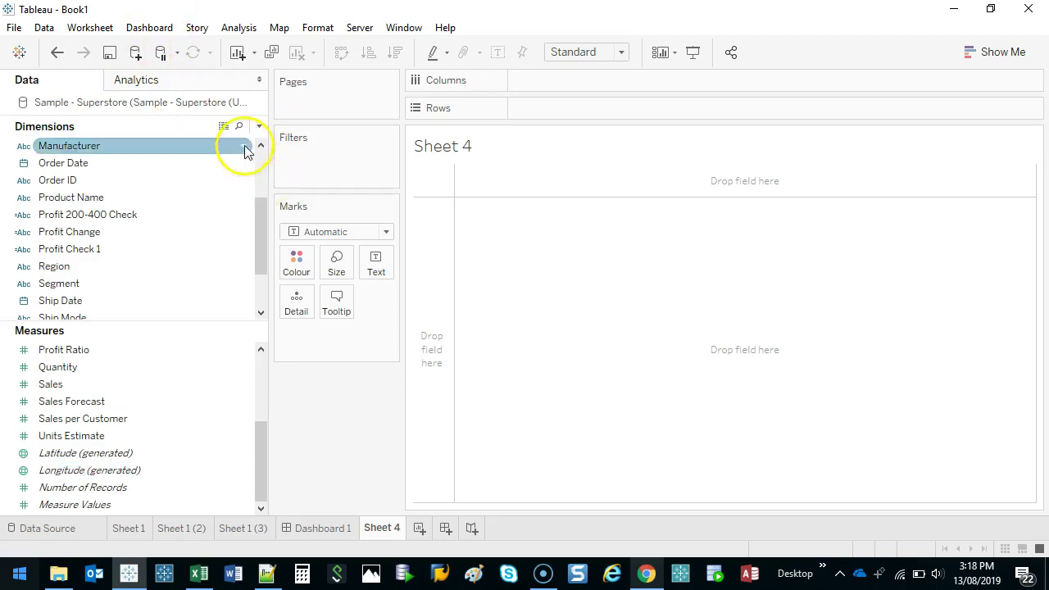
# Step: Open View Data for the Sample - Superstore source to list its 10,000 order rows
pyautogui.click(224, 129)
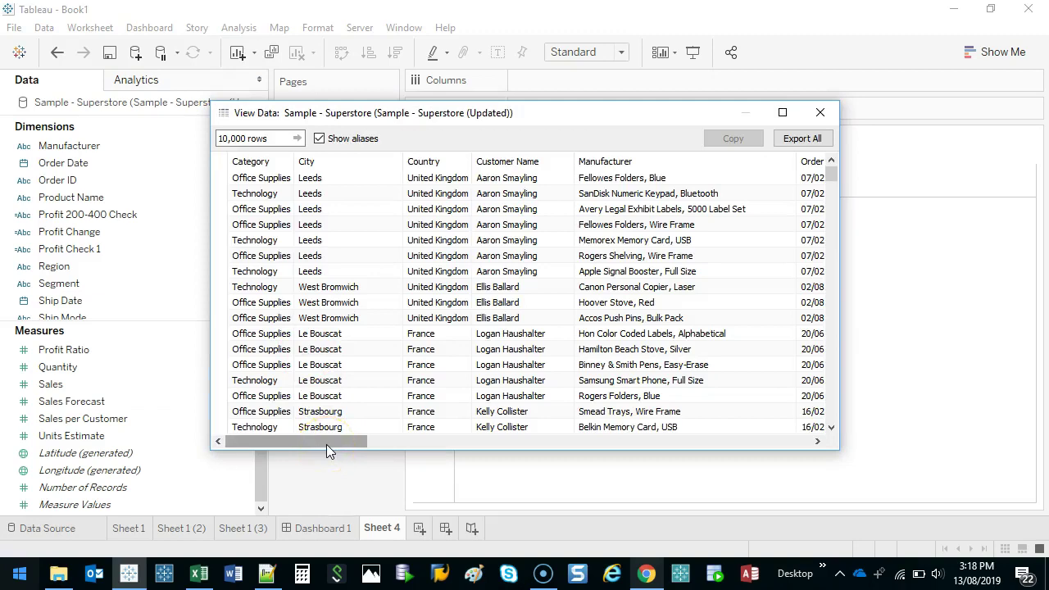
# Step: Scroll to the Sales per Customer column and sort it ascending, descending, then back to original order
pyautogui.moveTo(326, 444); pyautogui.dragTo(913, 494)
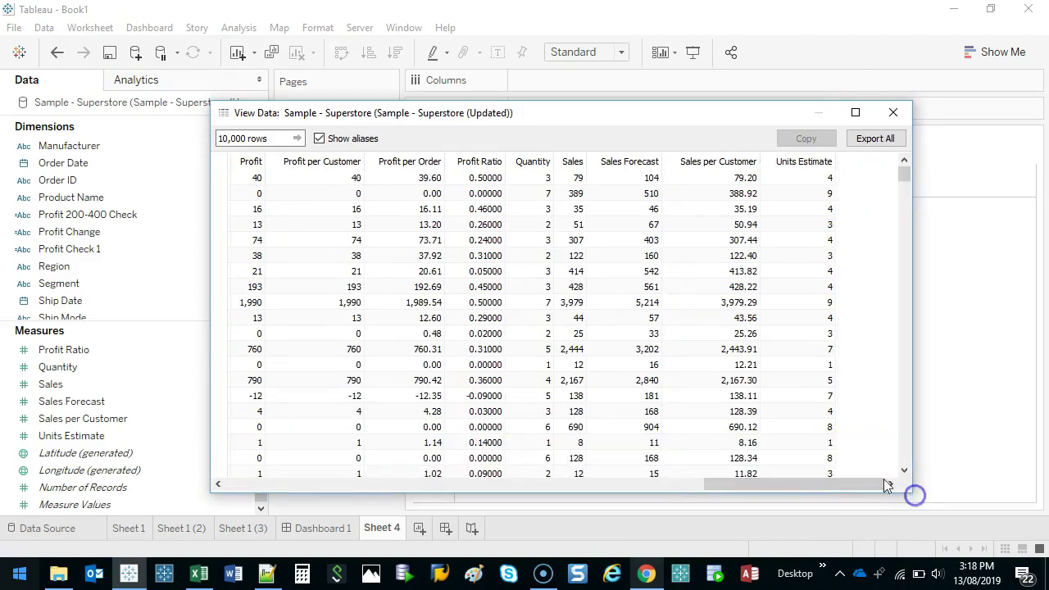
pyautogui.click(721, 179)
pyautogui.moveTo(721, 182); pyautogui.dragTo(724, 304)
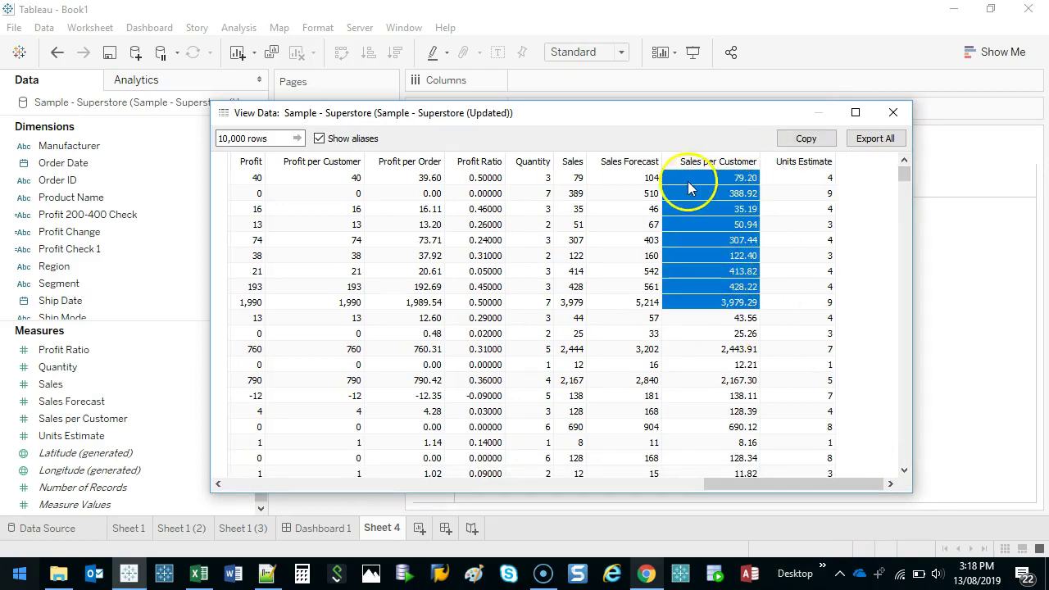
pyautogui.click(713, 160)
pyautogui.click(713, 161)
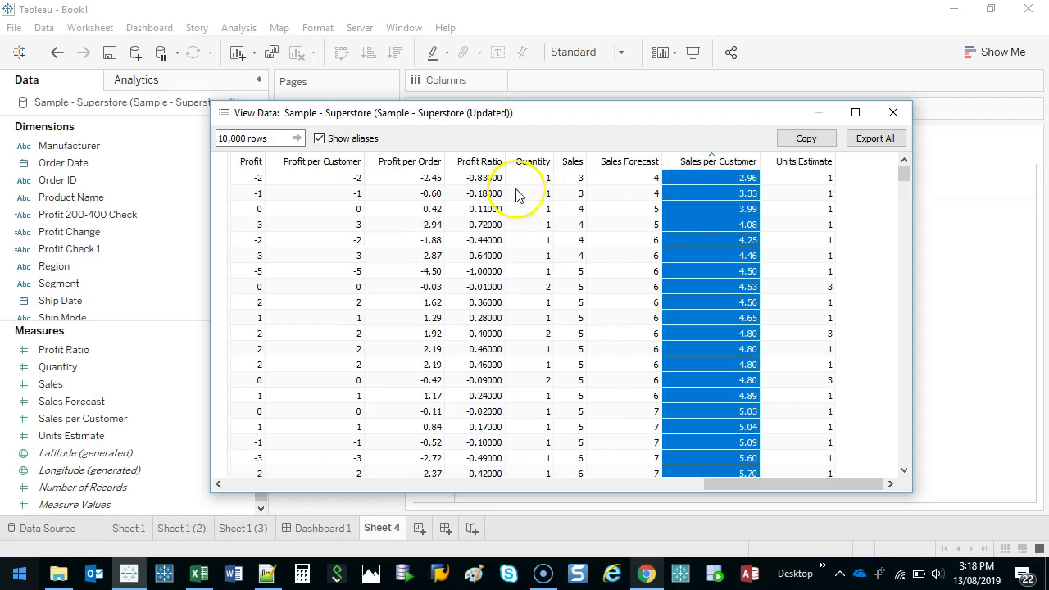
pyautogui.click(712, 162)
pyautogui.click(710, 160)
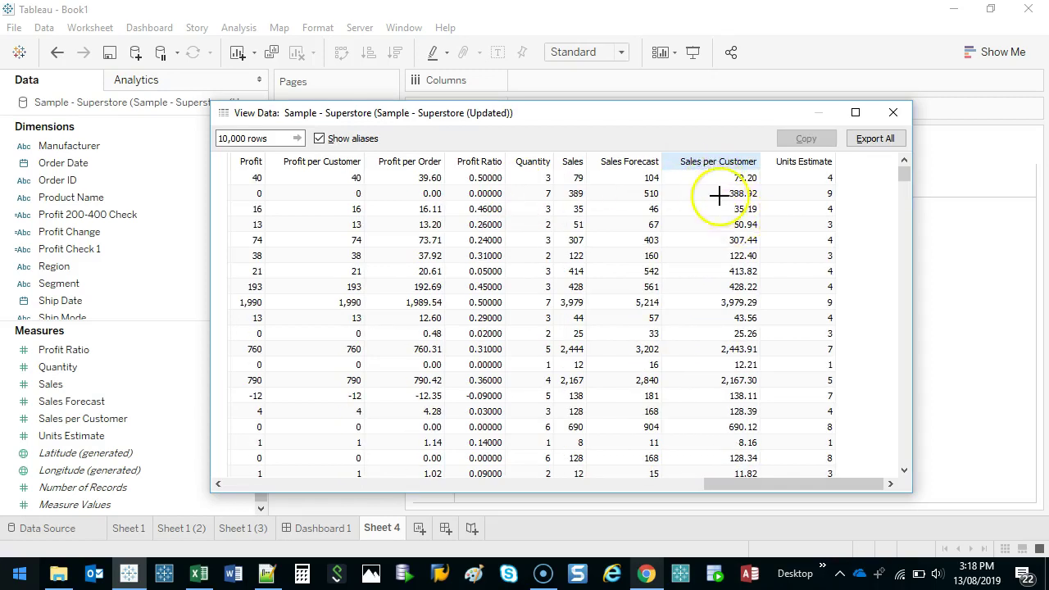
# Step: Mark a few Sales per Customer values, then close View Data to return to the empty Sheet 4
pyautogui.moveTo(718, 202); pyautogui.dragTo(754, 201)
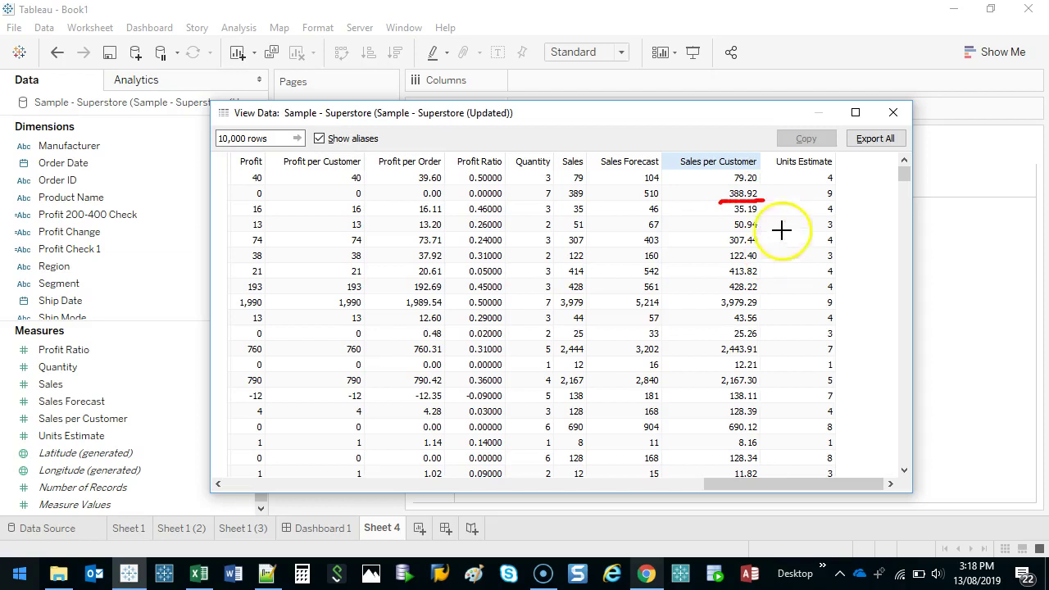
pyautogui.moveTo(731, 236)
pyautogui.mouseDown()
pyautogui.moveTo(760, 234)
pyautogui.moveTo(740, 245)
pyautogui.moveTo(764, 245)
pyautogui.moveTo(729, 263)
pyautogui.moveTo(769, 262)
pyautogui.moveTo(759, 279)
pyautogui.mouseUp()
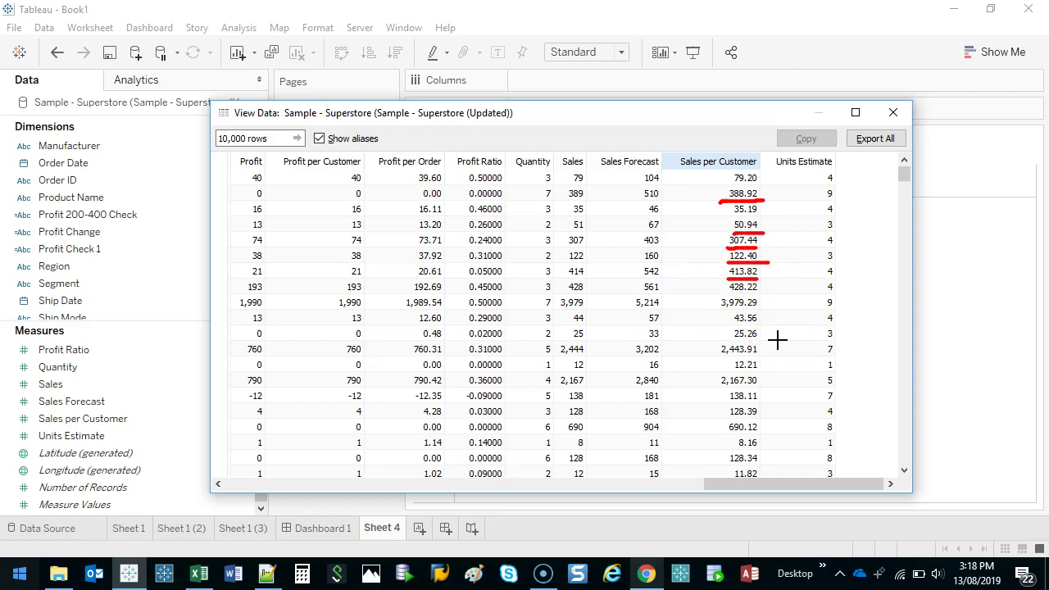
pyautogui.click(893, 114)
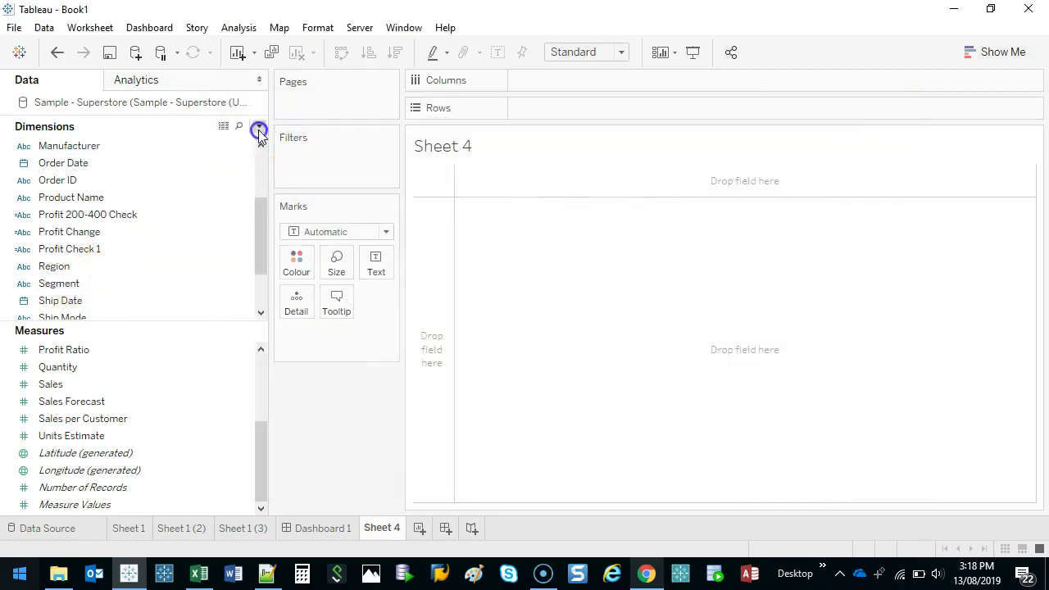
# Step: Create a new calculated field named Round and move its editor up and left
pyautogui.click(259, 126)
pyautogui.click(230, 155)
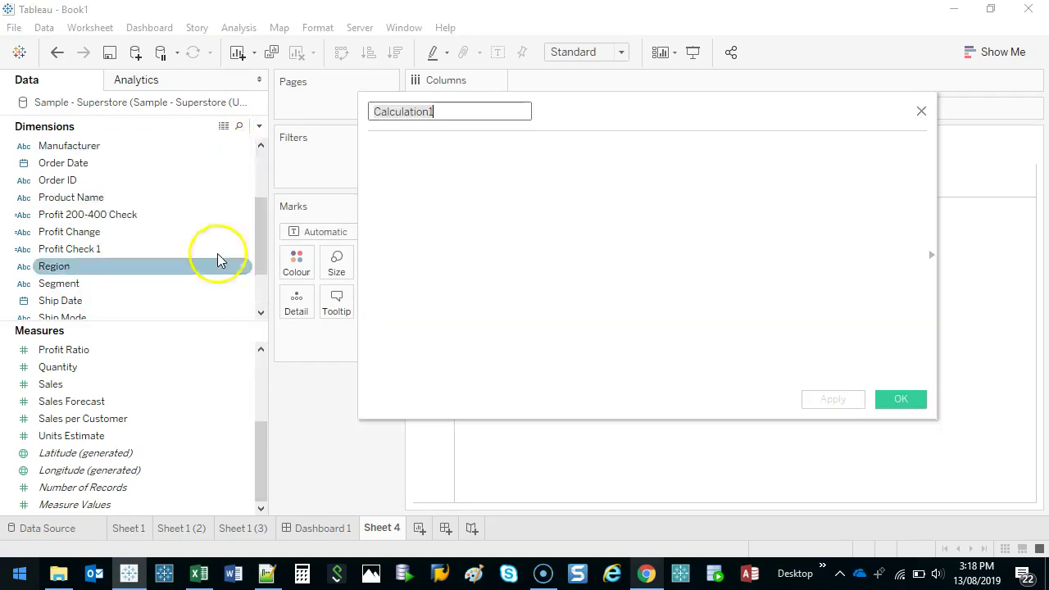
pyautogui.write('Round')
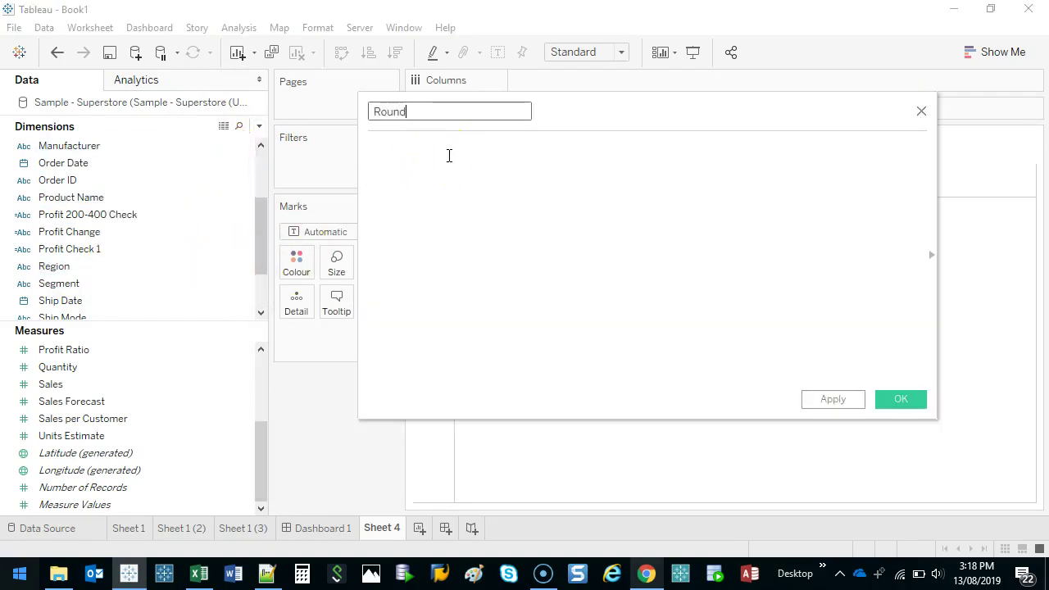
pyautogui.write('round(')
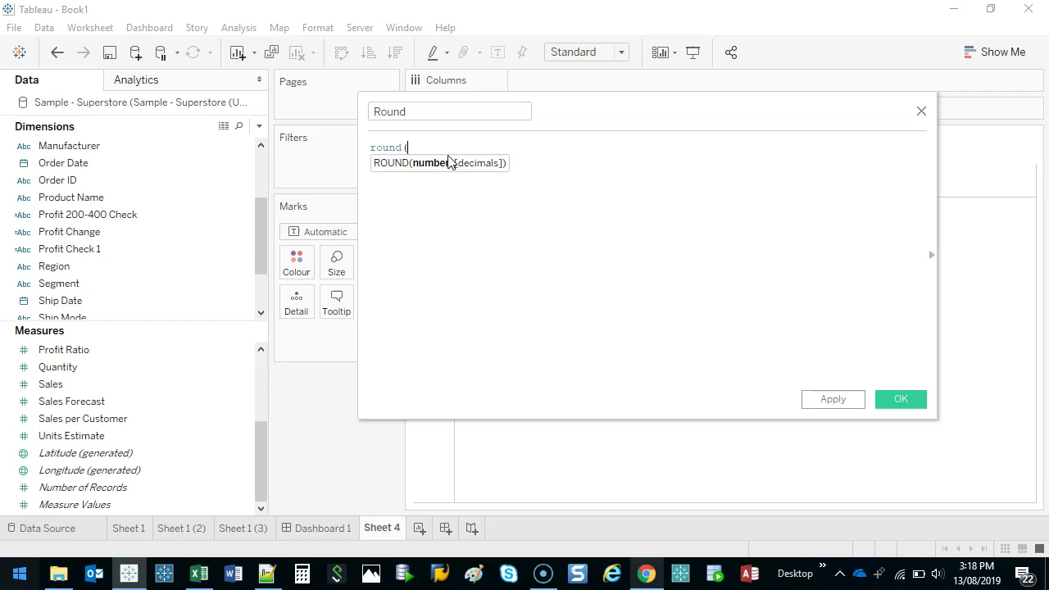
pyautogui.press('BackSpace')
pyautogui.press('BackSpace')
pyautogui.press('BackSpace')
pyautogui.press('BackSpace')
pyautogui.press('BackSpace')
pyautogui.click(587, 194)
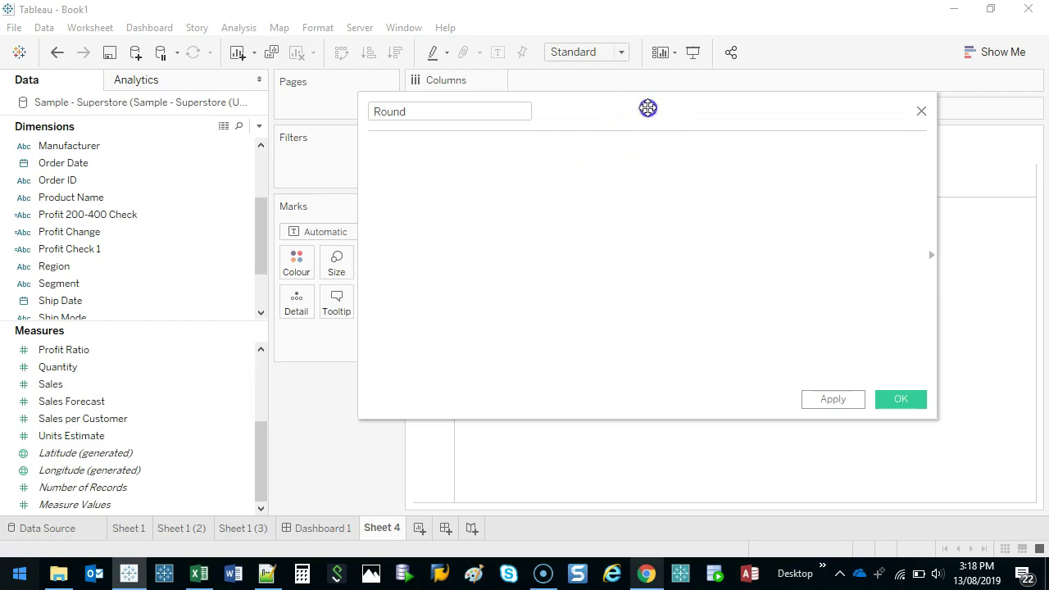
pyautogui.moveTo(648, 106); pyautogui.dragTo(478, 127)
# Step: Search the function reference panel for 'round'
pyautogui.click(761, 276)
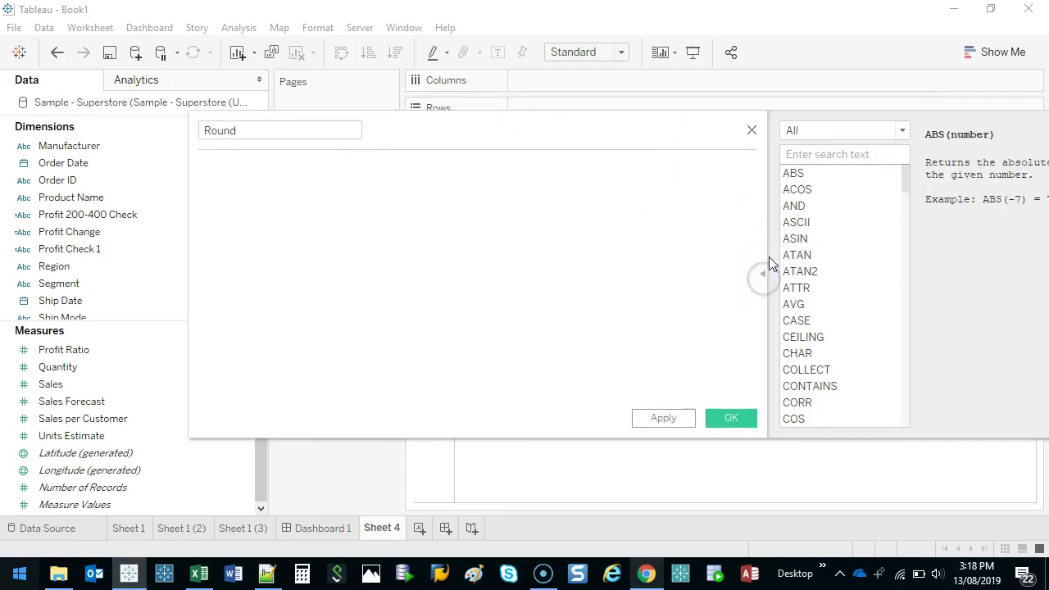
pyautogui.click(760, 276)
pyautogui.click(769, 270)
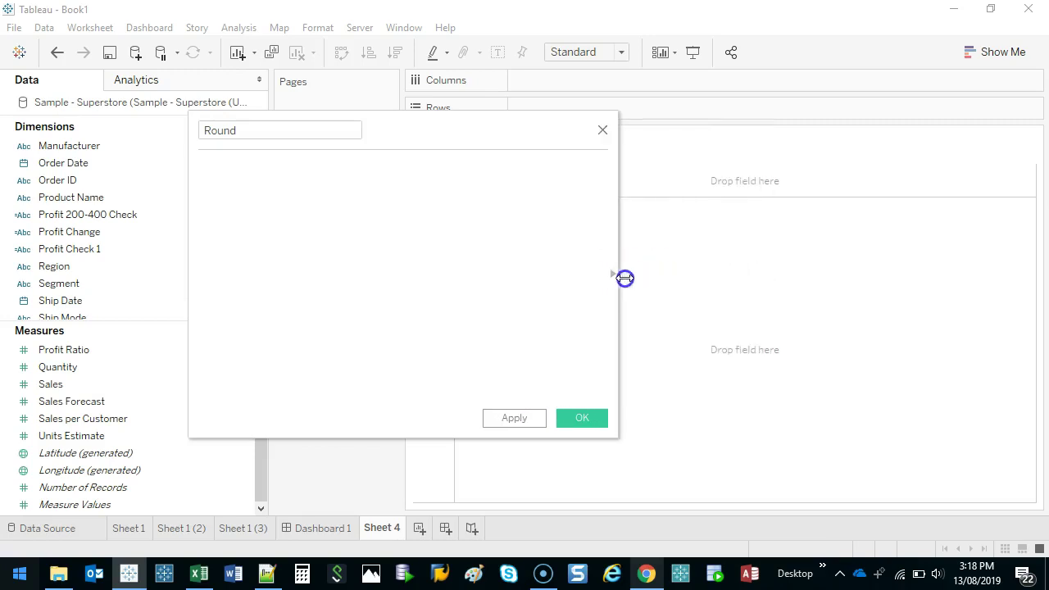
pyautogui.click(682, 158)
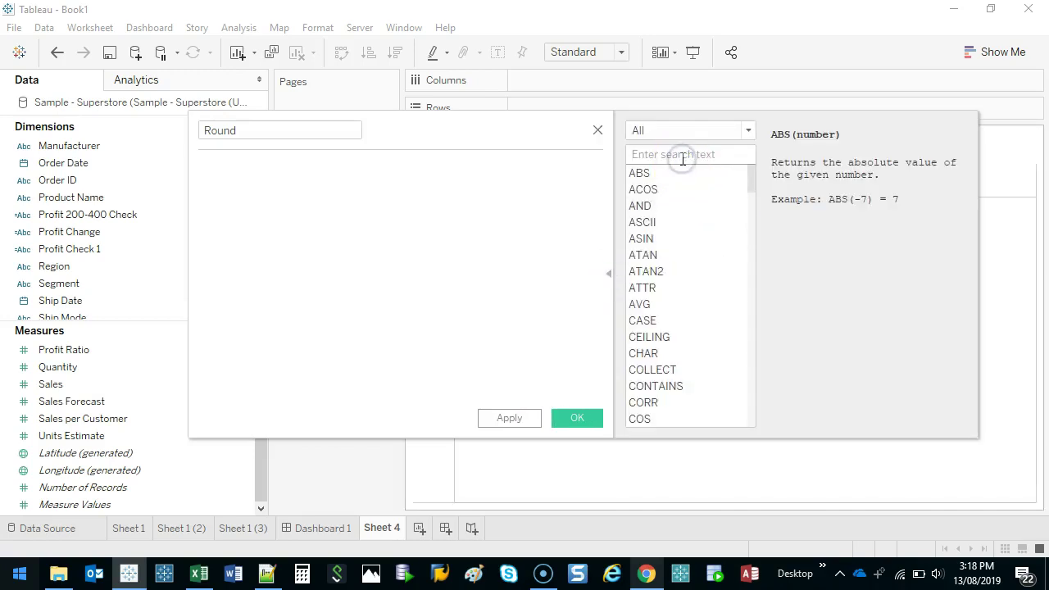
pyautogui.write('round')
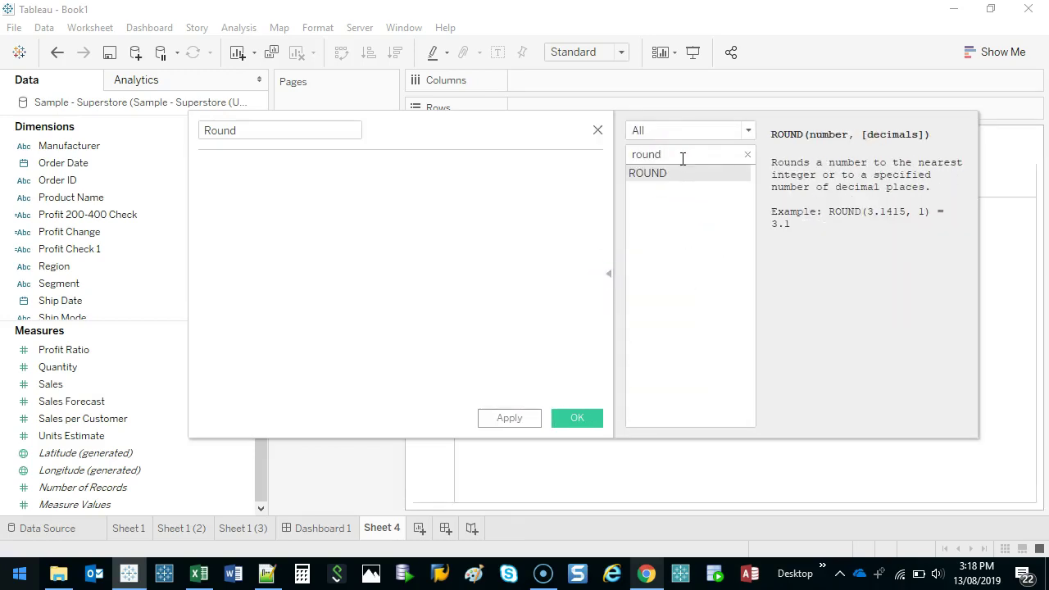
pyautogui.moveTo(953, 129)
pyautogui.mouseDown()
pyautogui.moveTo(743, 130)
pyautogui.moveTo(962, 197)
pyautogui.moveTo(948, 123)
pyautogui.mouseUp()
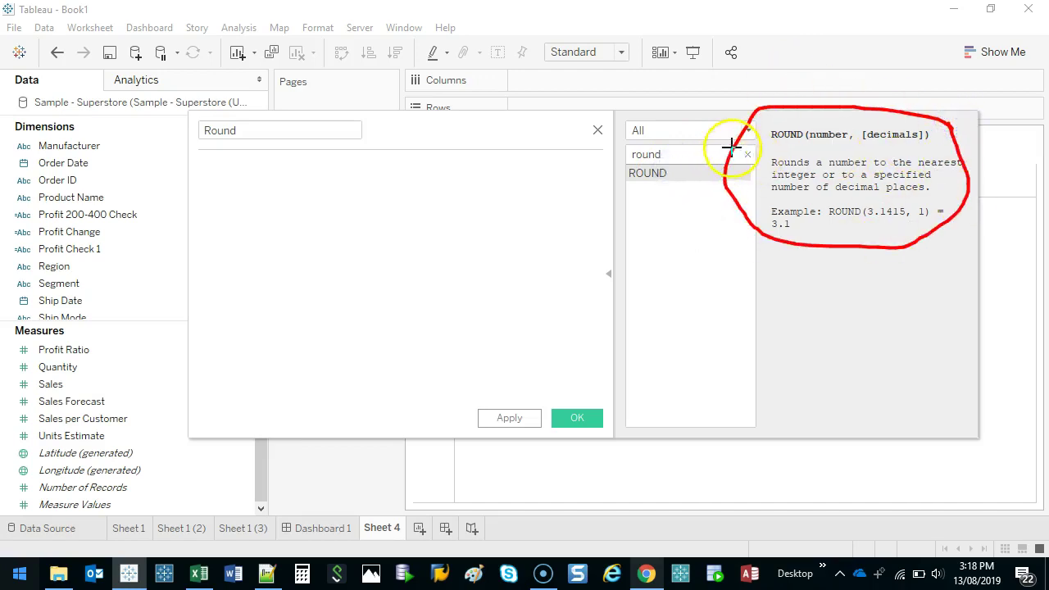
pyautogui.press('Escape')
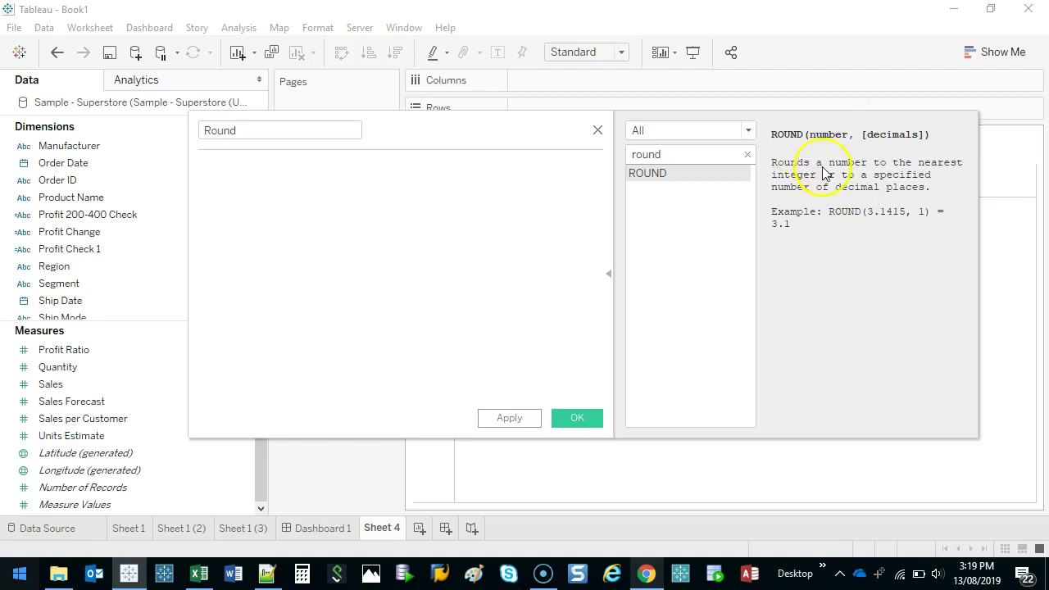
# Step: Review the ROUND(number, [decimals]) entry in the function reference
pyautogui.hotkey('ctrl', '2')
pyautogui.moveTo(768, 147); pyautogui.dragTo(934, 149)
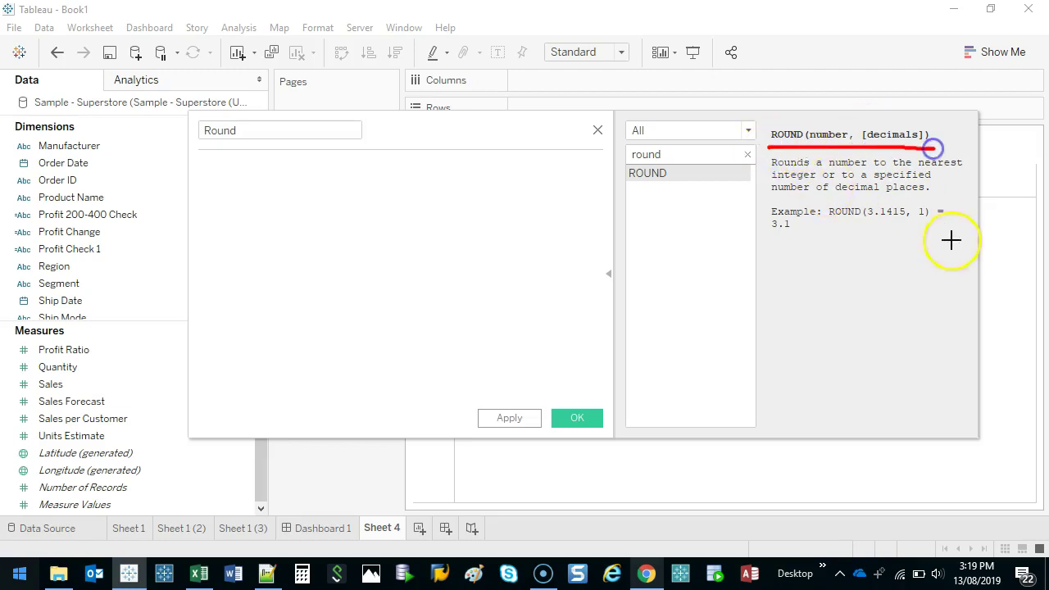
pyautogui.moveTo(799, 117)
pyautogui.mouseDown()
pyautogui.moveTo(801, 155)
pyautogui.moveTo(778, 123)
pyautogui.moveTo(768, 150)
pyautogui.mouseUp()
pyautogui.moveTo(817, 114)
pyautogui.mouseDown()
pyautogui.moveTo(913, 110)
pyautogui.moveTo(941, 146)
pyautogui.mouseUp()
pyautogui.moveTo(849, 135); pyautogui.dragTo(855, 139)
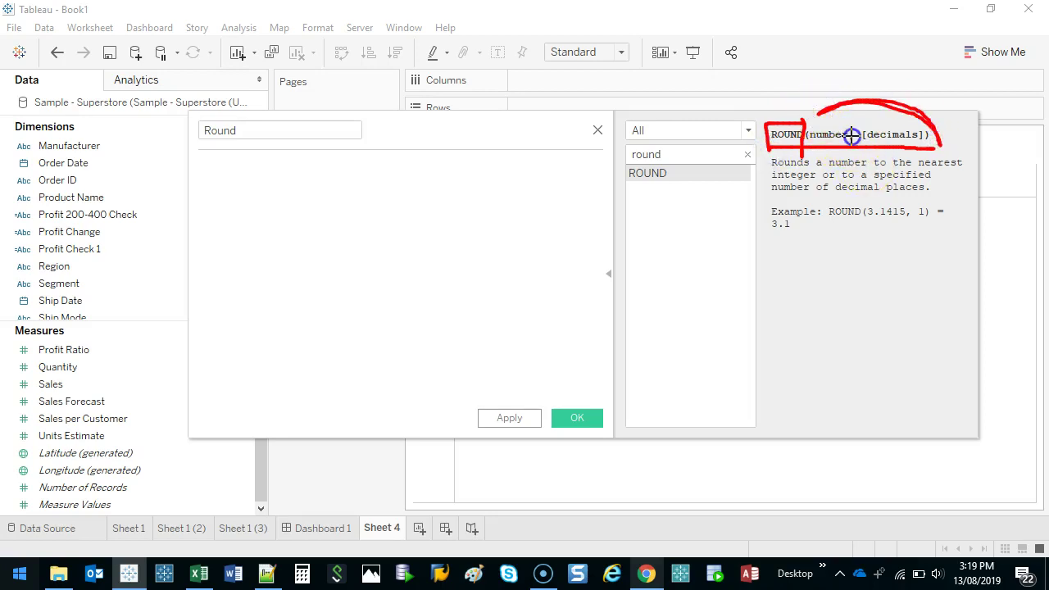
pyautogui.click(830, 128)
pyautogui.click(893, 135)
pyautogui.press('Escape')
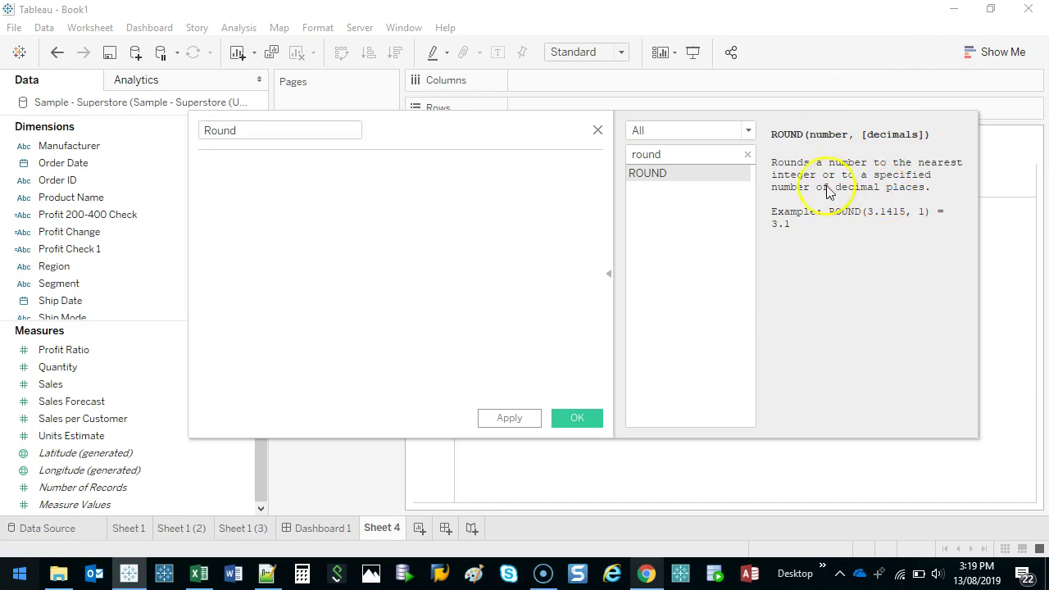
# Step: Enter the formula ROUND([Sales per Customer],0) and save the Round measure
pyautogui.doubleClick(662, 177)
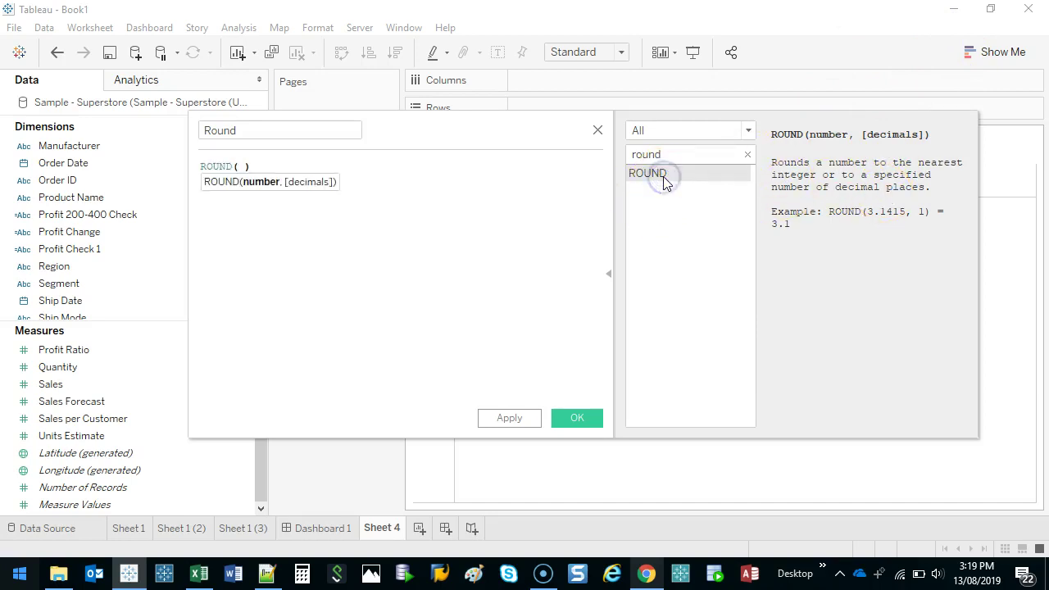
pyautogui.click(243, 166)
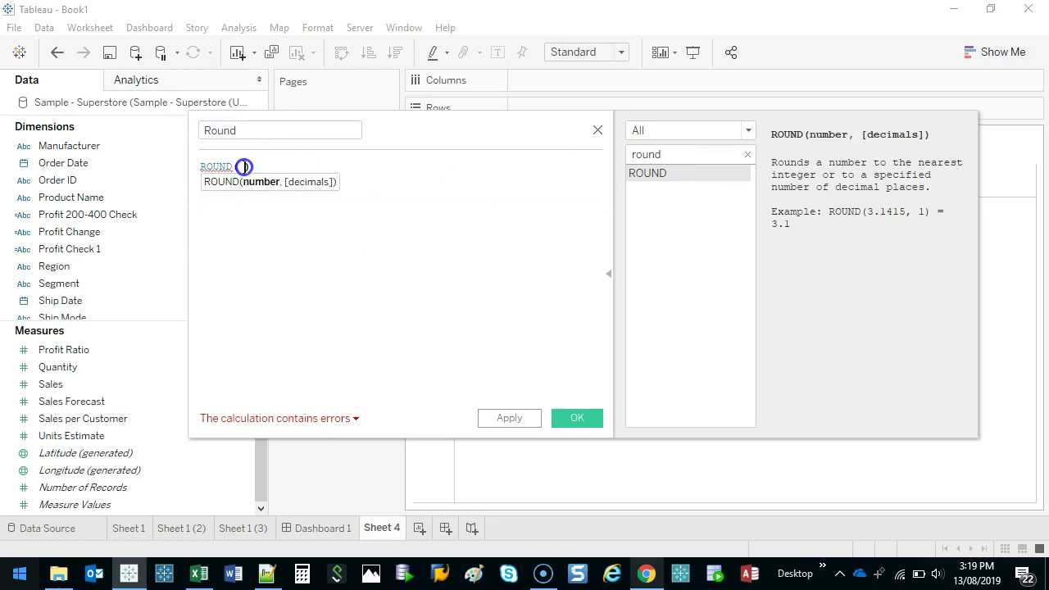
pyautogui.write('sales')
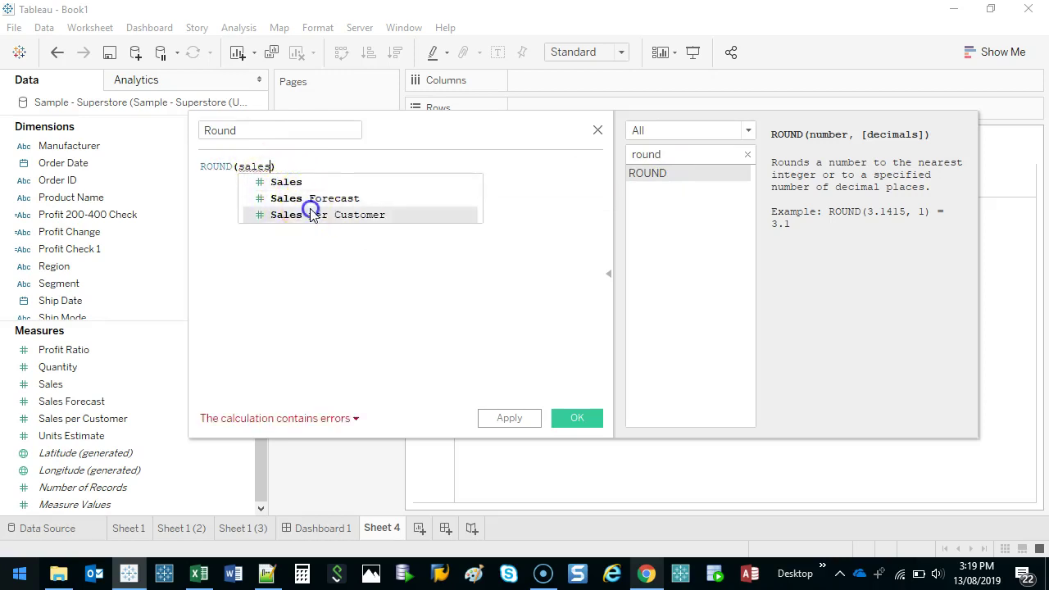
pyautogui.click(311, 213)
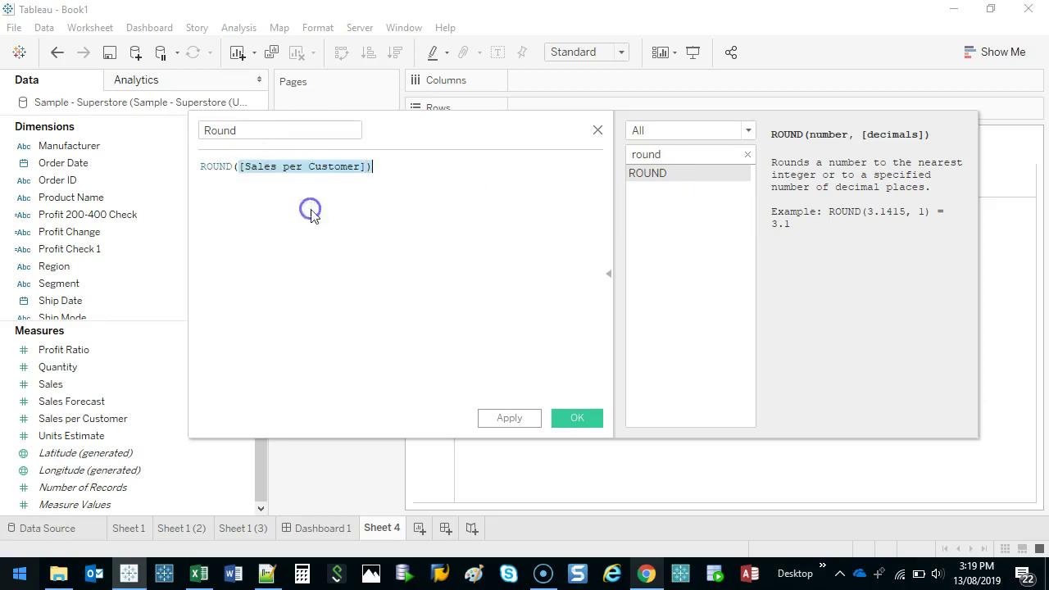
pyautogui.click(365, 167)
pyautogui.write(',')
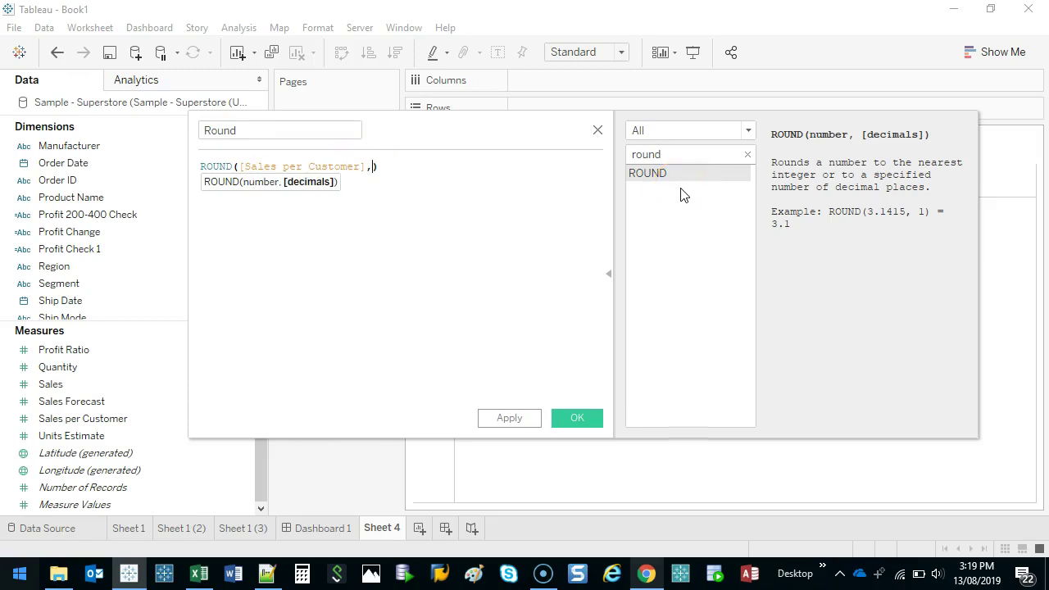
pyautogui.write('0')
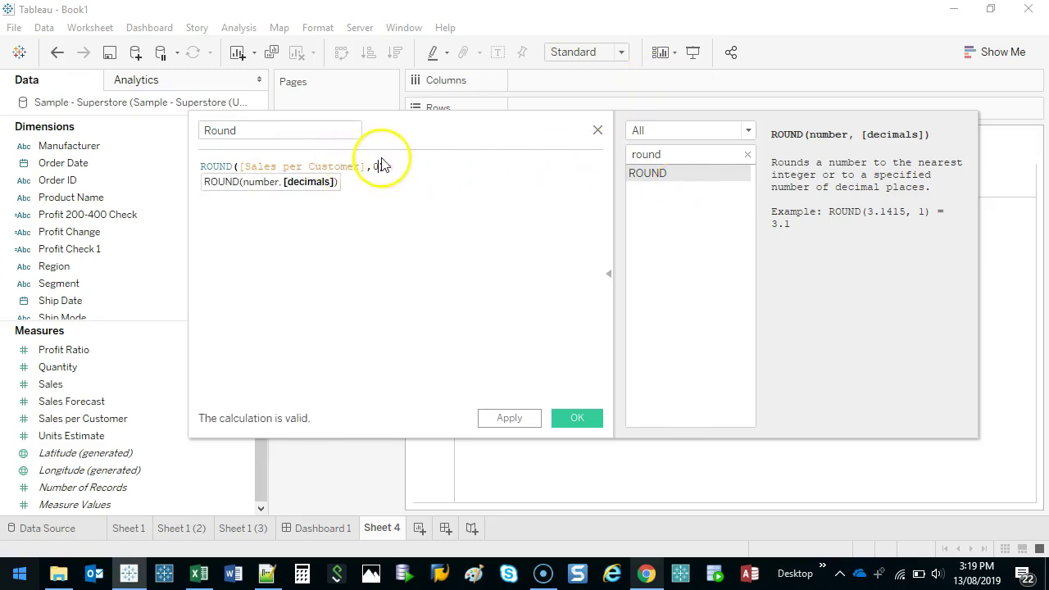
pyautogui.click(573, 420)
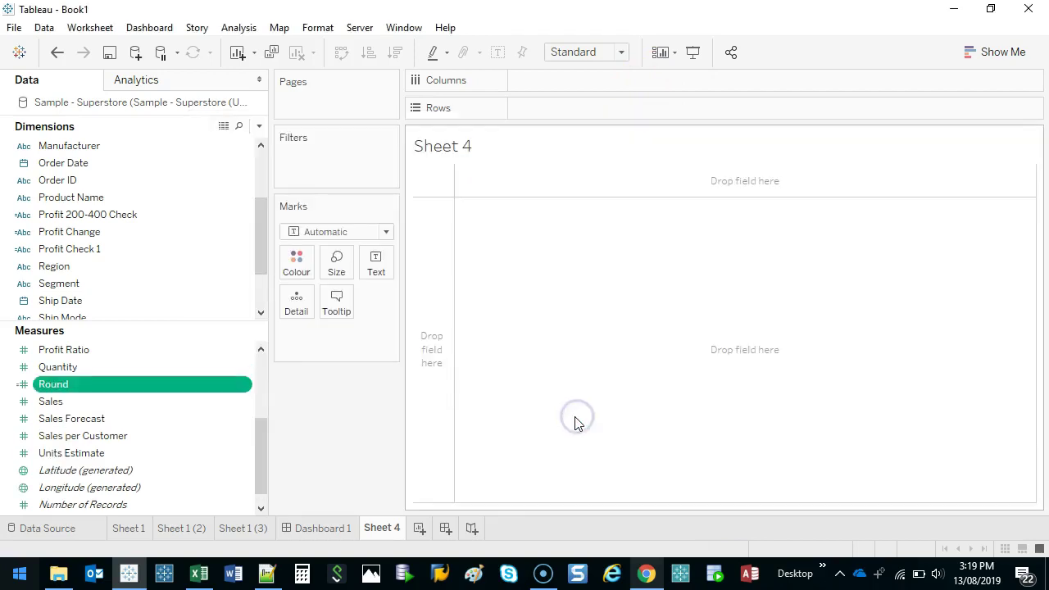
# Step: Open View Data, arrange the window, and sort Sales per Customer ascending, descending, then clear the sort
pyautogui.moveTo(82, 375); pyautogui.dragTo(86, 383)
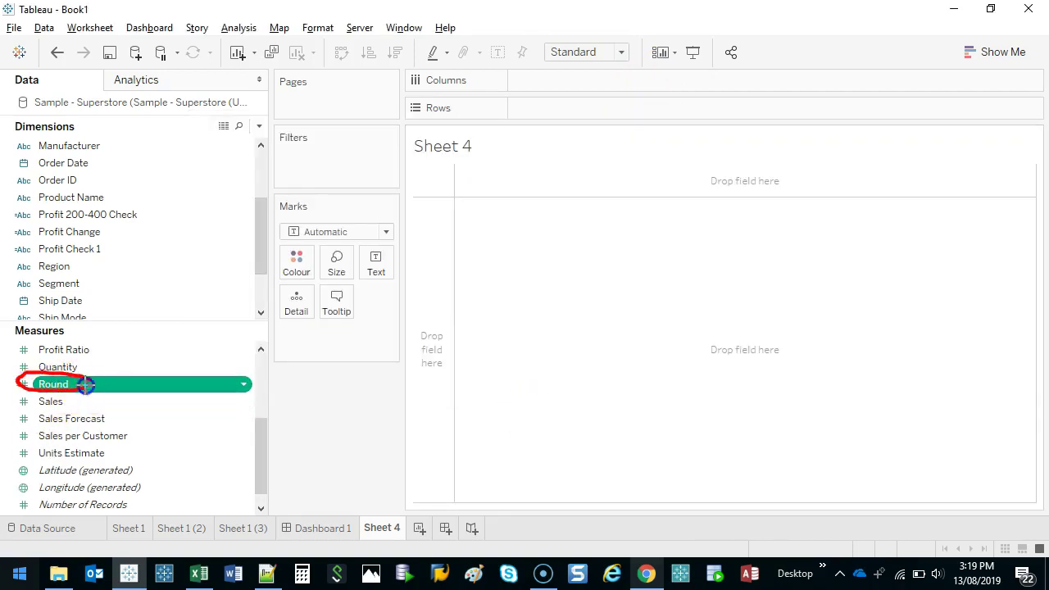
pyautogui.click(223, 125)
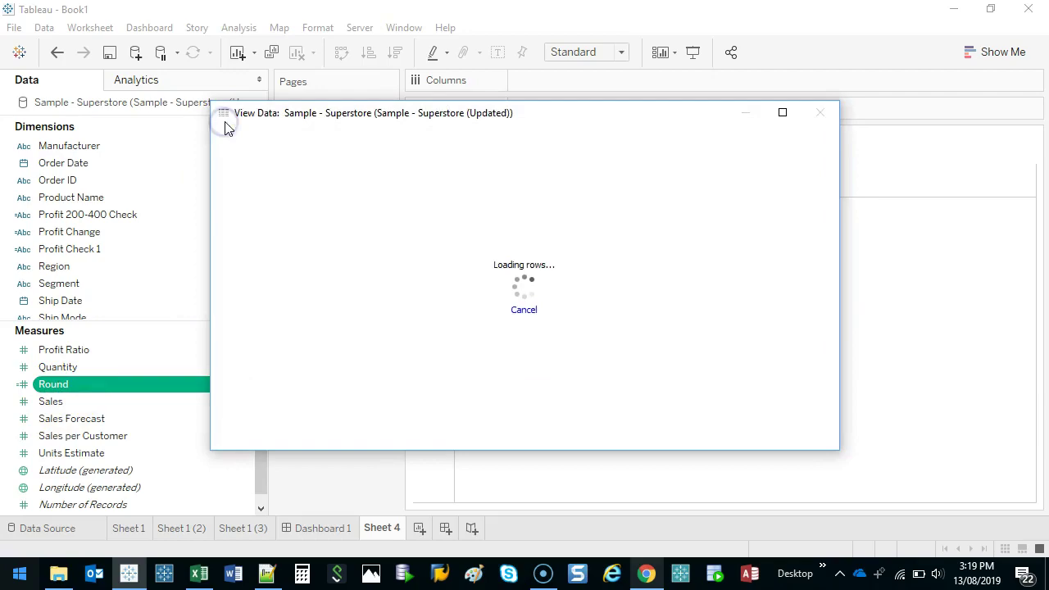
pyautogui.click(782, 113)
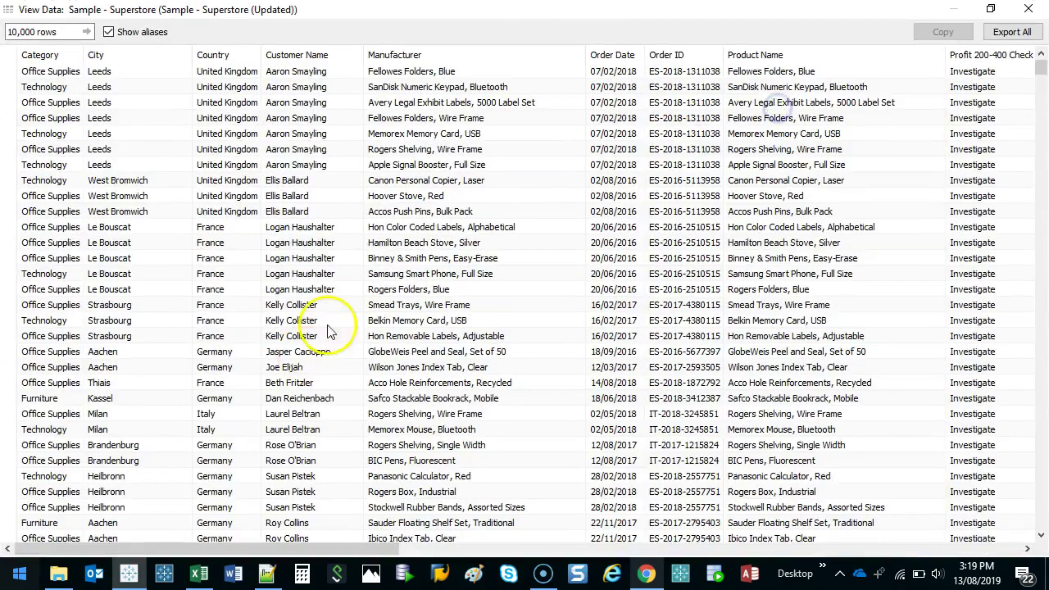
pyautogui.moveTo(506, 6); pyautogui.dragTo(417, 45)
pyautogui.moveTo(229, 374); pyautogui.dragTo(680, 363)
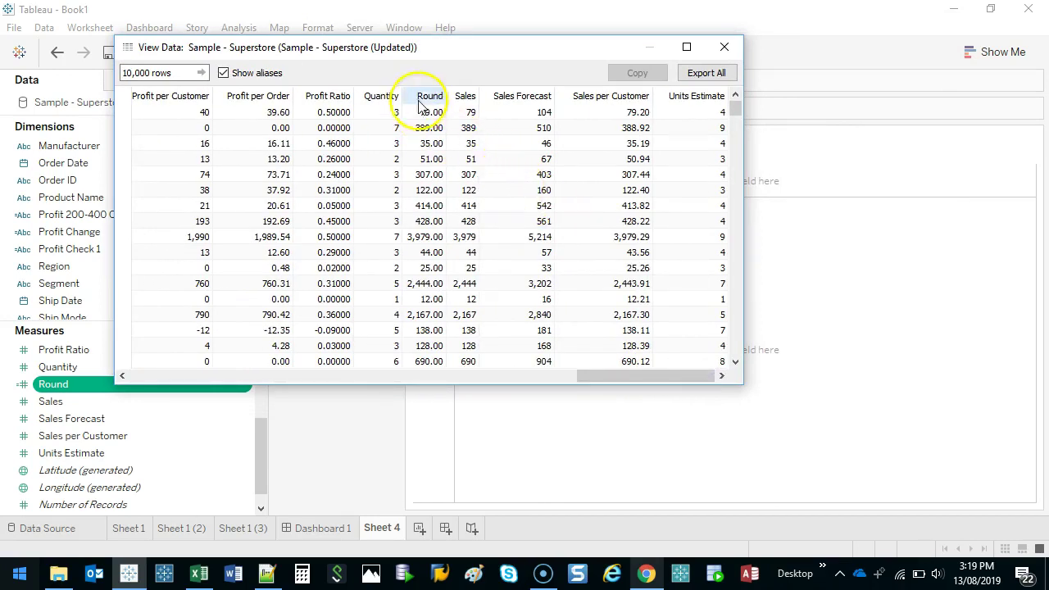
pyautogui.moveTo(421, 95); pyautogui.dragTo(421, 168)
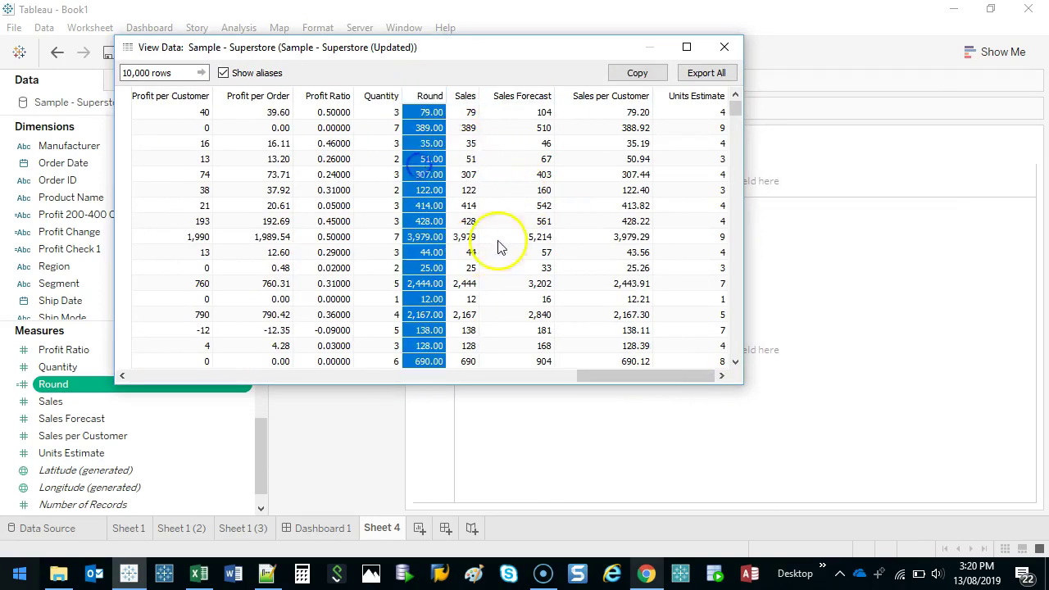
pyautogui.click(621, 95)
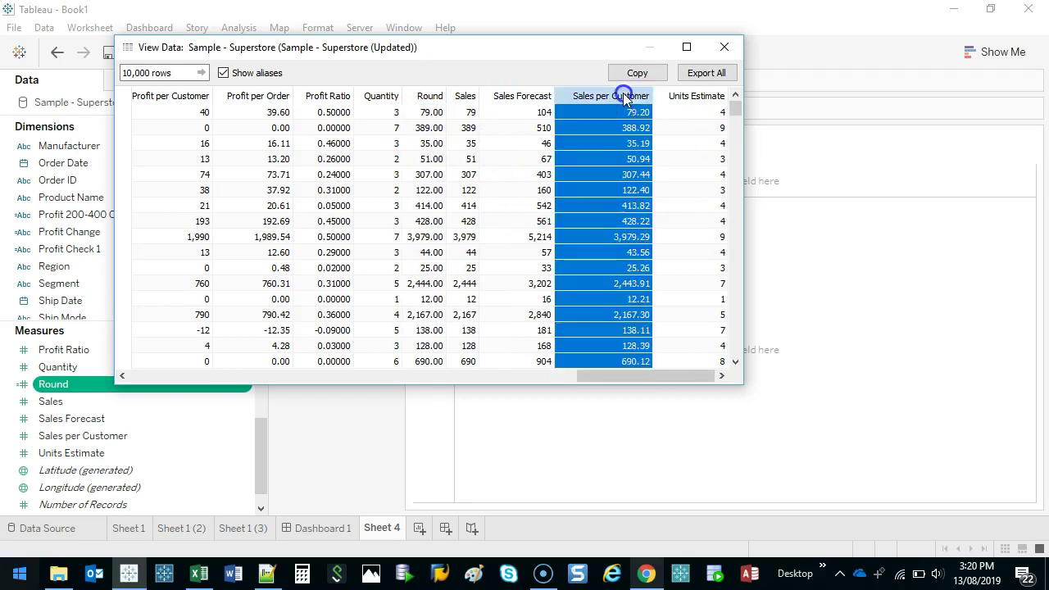
pyautogui.click(611, 95)
pyautogui.click(607, 96)
pyautogui.click(606, 96)
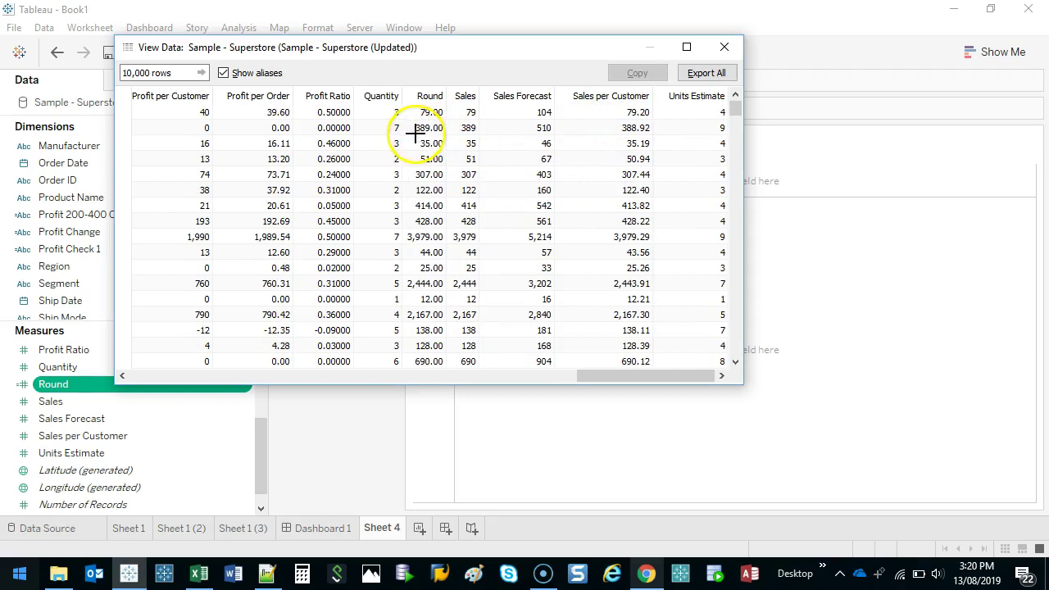
# Step: Mark matching pairs: 388.92→389.00, 35.19→35.00, 122.40→122.00, 413.82→414.00, then clear the marks
pyautogui.moveTo(659, 116)
pyautogui.mouseDown()
pyautogui.moveTo(611, 121)
pyautogui.moveTo(660, 127)
pyautogui.mouseUp()
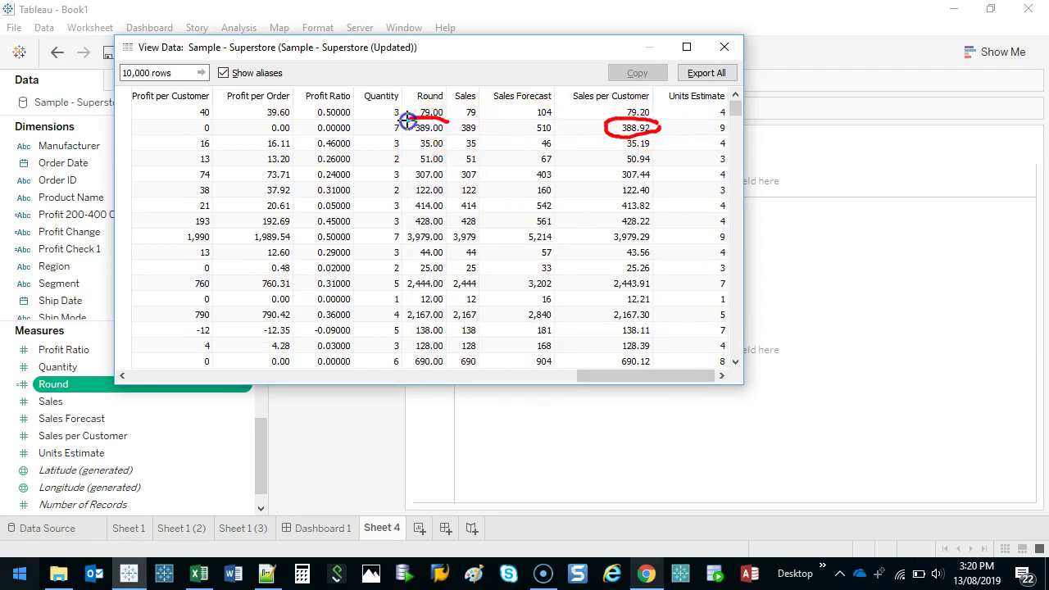
pyautogui.moveTo(408, 119); pyautogui.dragTo(450, 124)
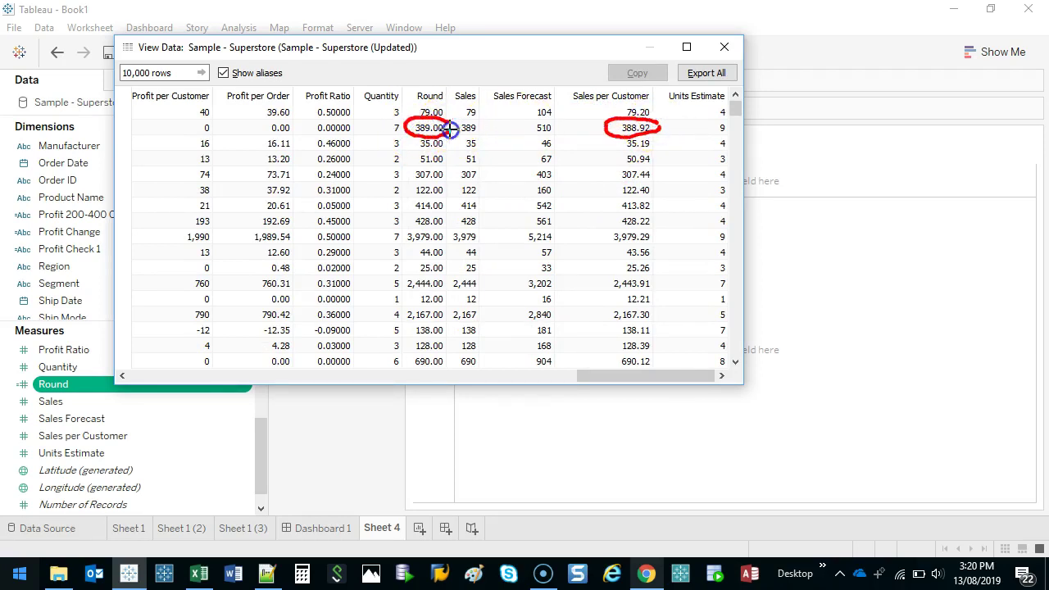
pyautogui.click(619, 144)
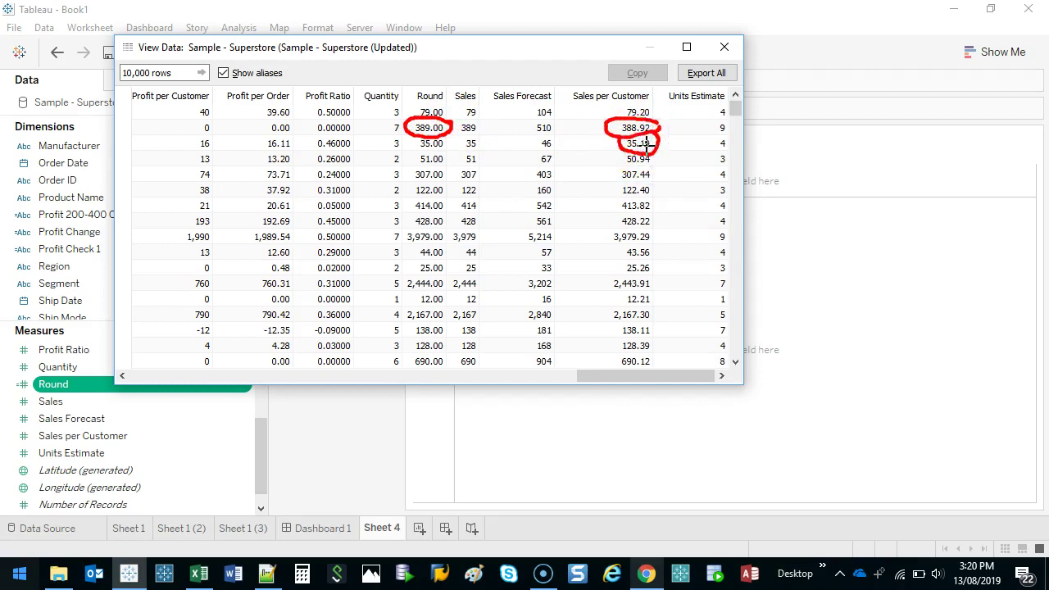
pyautogui.moveTo(404, 139)
pyautogui.mouseDown()
pyautogui.moveTo(416, 148)
pyautogui.moveTo(451, 135)
pyautogui.mouseUp()
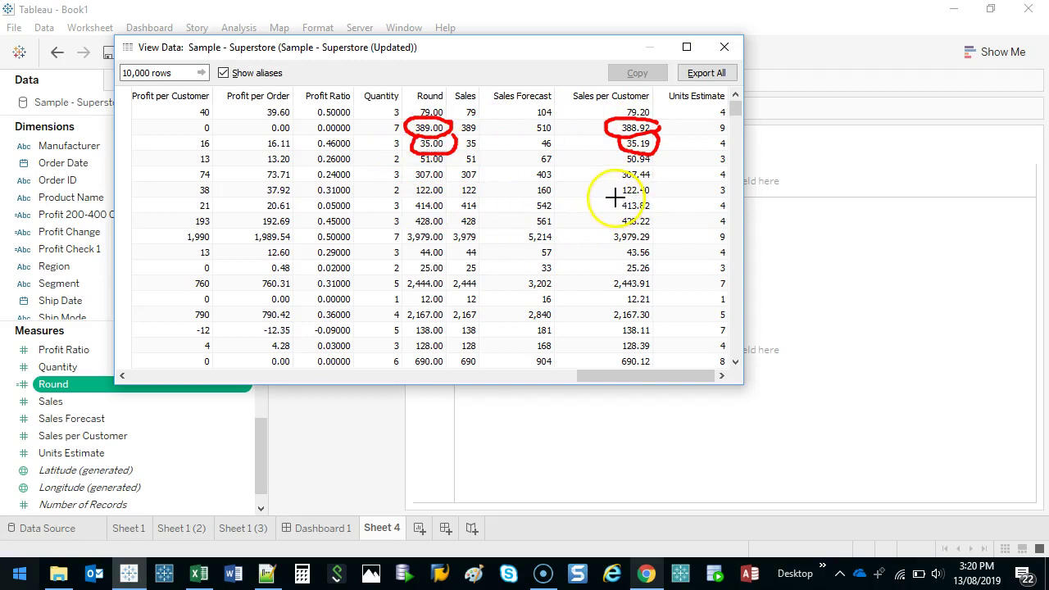
pyautogui.moveTo(615, 197); pyautogui.dragTo(654, 197)
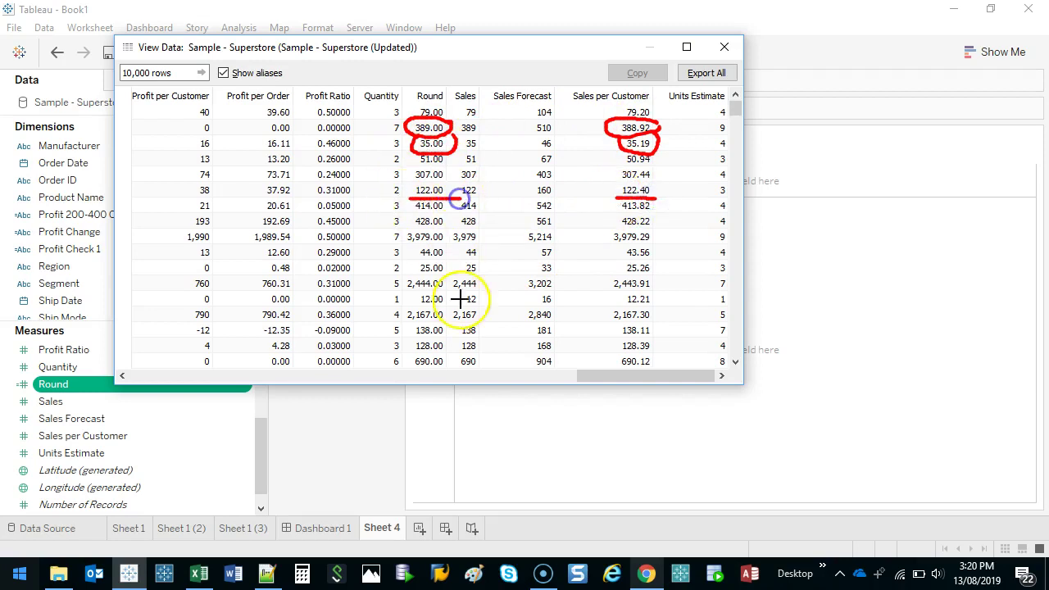
pyautogui.moveTo(410, 198)
pyautogui.mouseDown()
pyautogui.moveTo(462, 198)
pyautogui.moveTo(447, 212)
pyautogui.mouseUp()
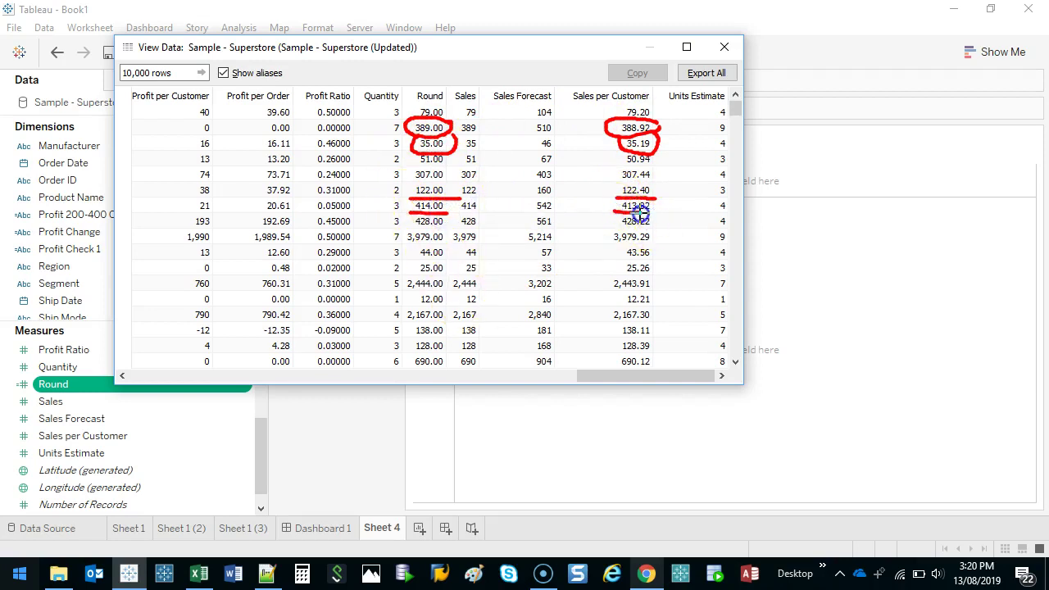
pyautogui.moveTo(614, 211); pyautogui.dragTo(654, 210)
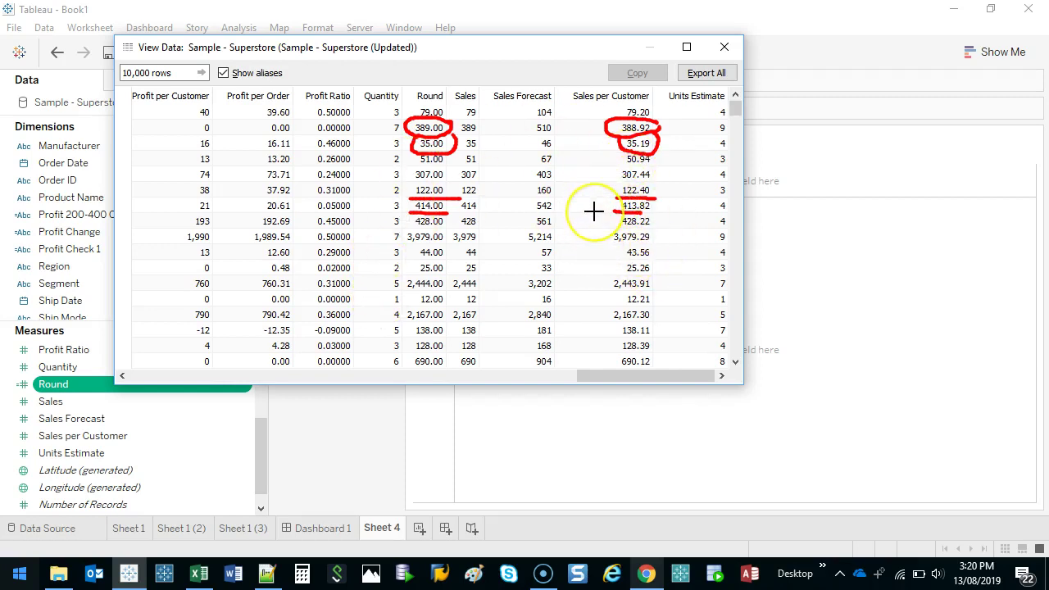
pyautogui.press('Escape')
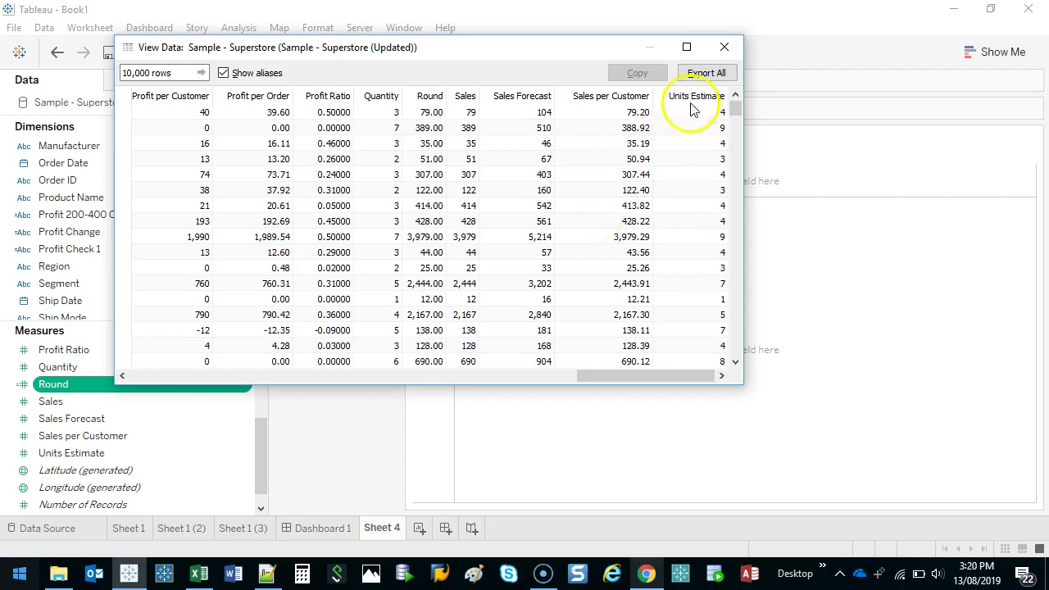
# Step: Close View Data and start a new calculated field from Round, clearing its prefilled formula
pyautogui.click(724, 47)
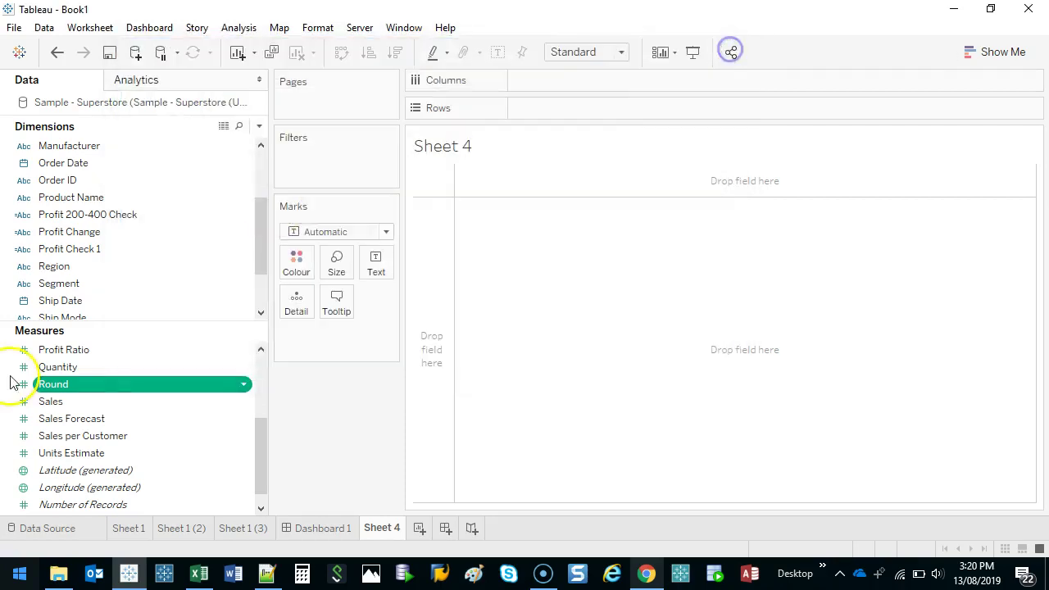
pyautogui.rightClick(79, 388)
pyautogui.moveTo(148, 192)
pyautogui.click(265, 192)
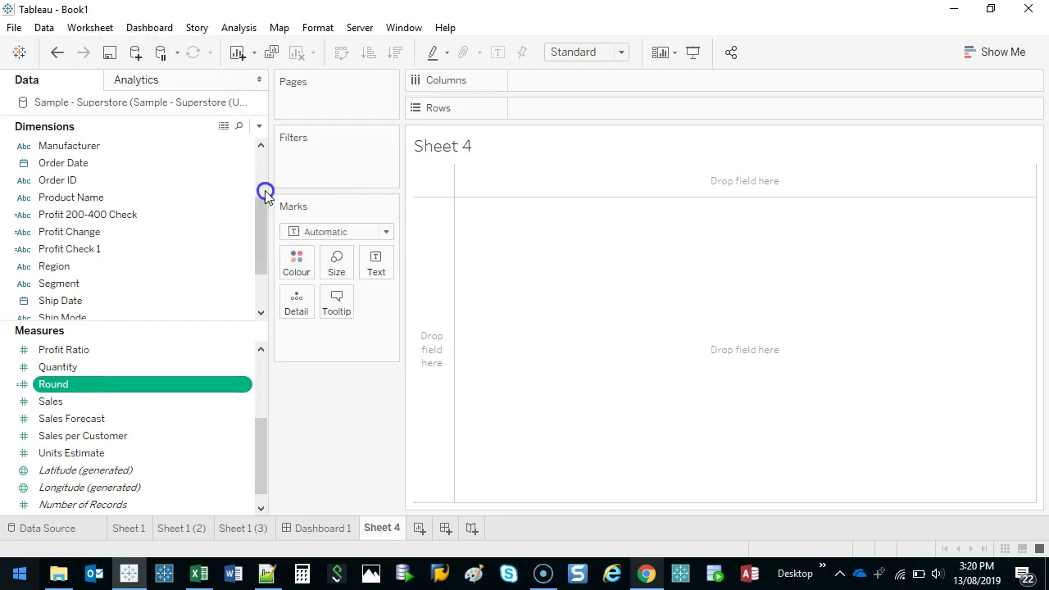
pyautogui.write('Round 2')
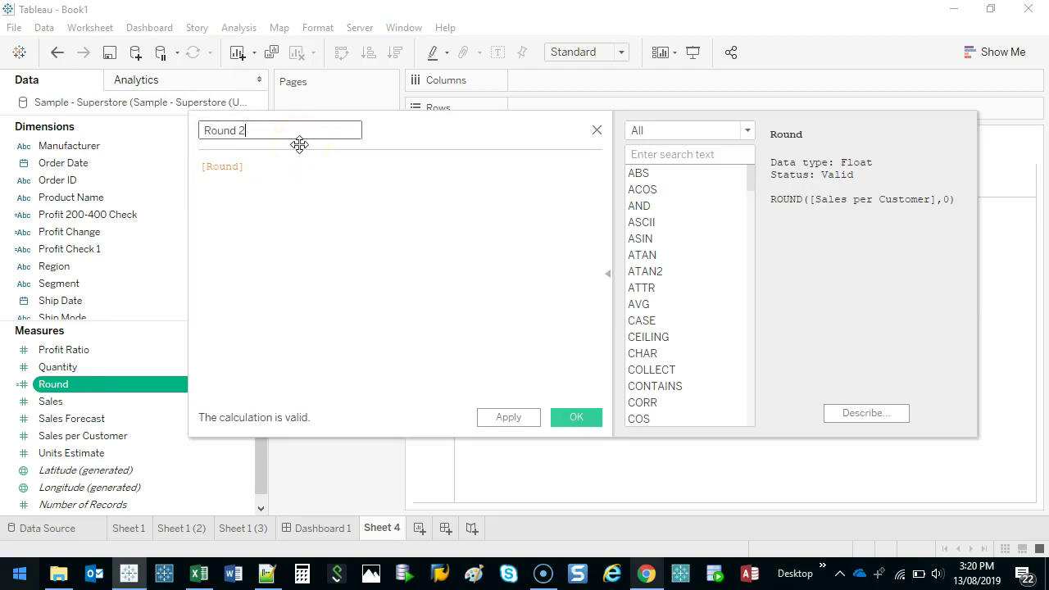
pyautogui.press('Tab')
pyautogui.press('BackSpace')
# Step: Enter the formula ROUND([Sales per Customer],1) and save the field
pyautogui.write('round')
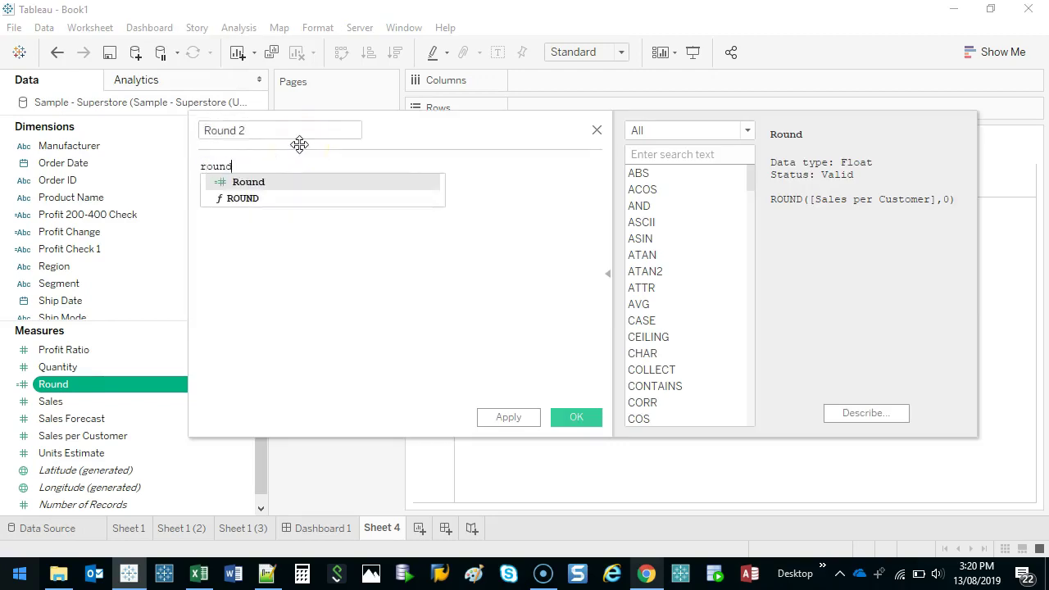
pyautogui.write('(salwes')
pyautogui.press('BackSpace')
pyautogui.press('BackSpace')
pyautogui.press('BackSpace')
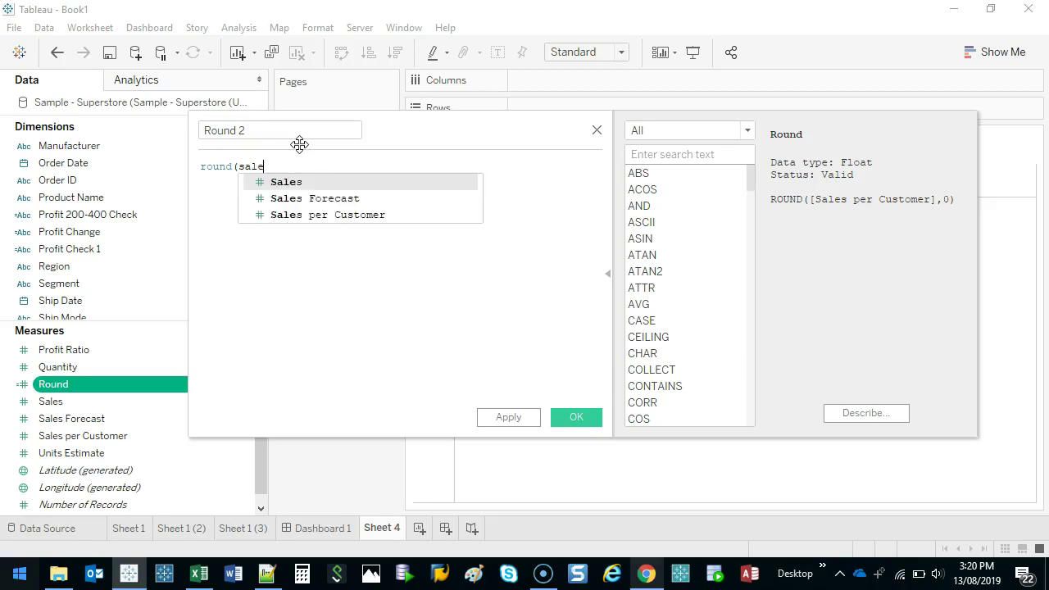
pyautogui.write('es')
pyautogui.press('Down')
pyautogui.press('Down')
pyautogui.press('Return')
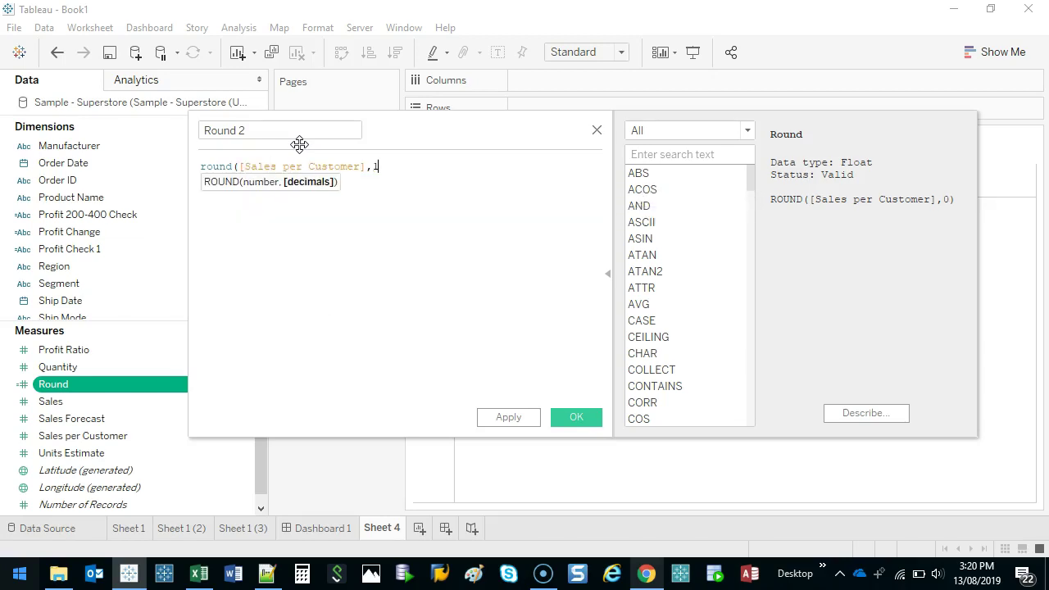
pyautogui.write(')')
pyautogui.click(373, 170)
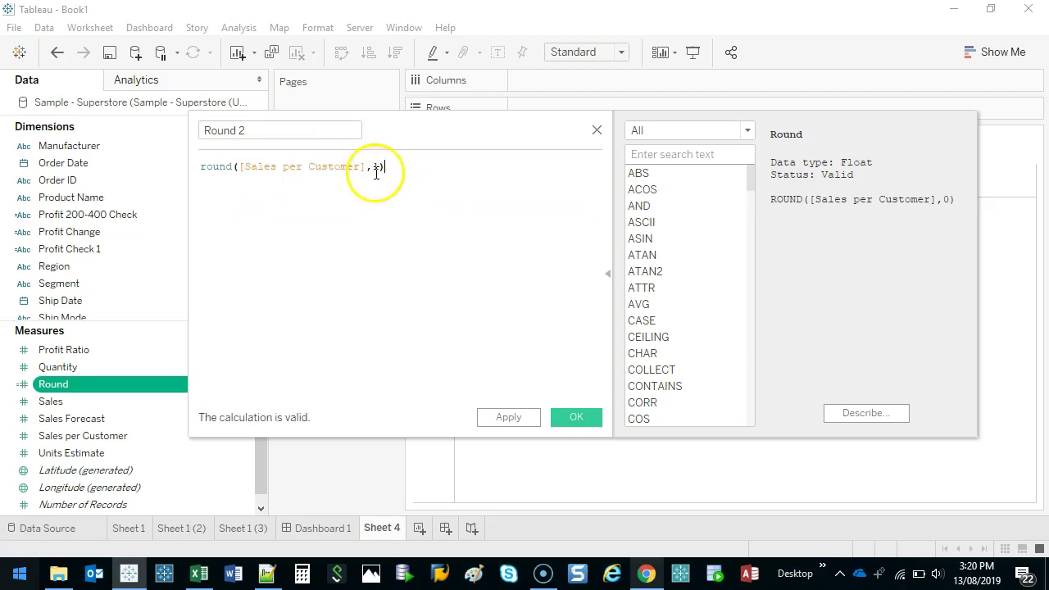
pyautogui.click(574, 415)
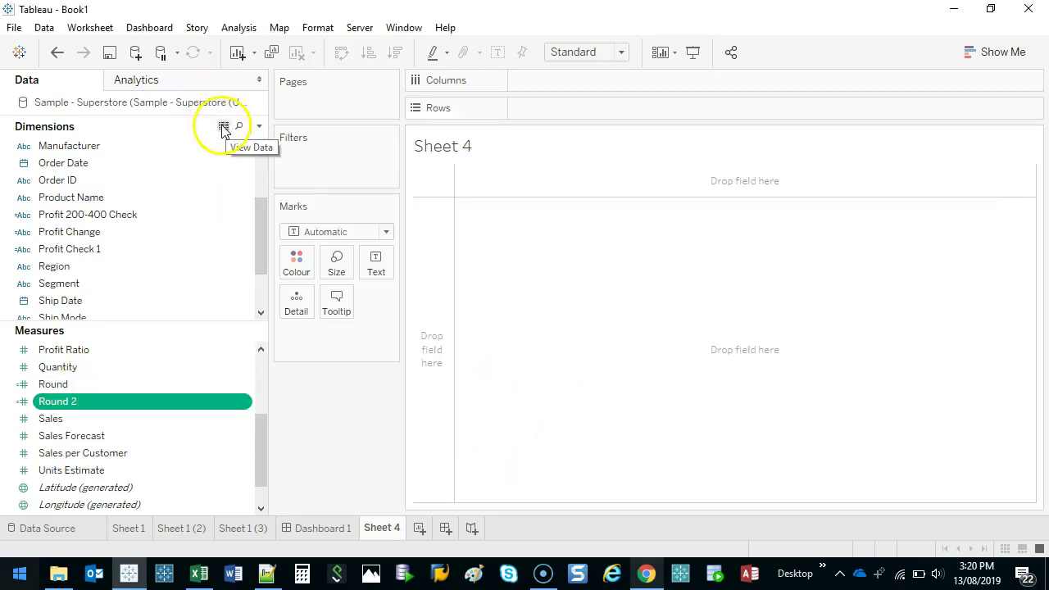
# Step: Rename the new field from Round 2 to Round 1 and reopen View Data
pyautogui.click(105, 401)
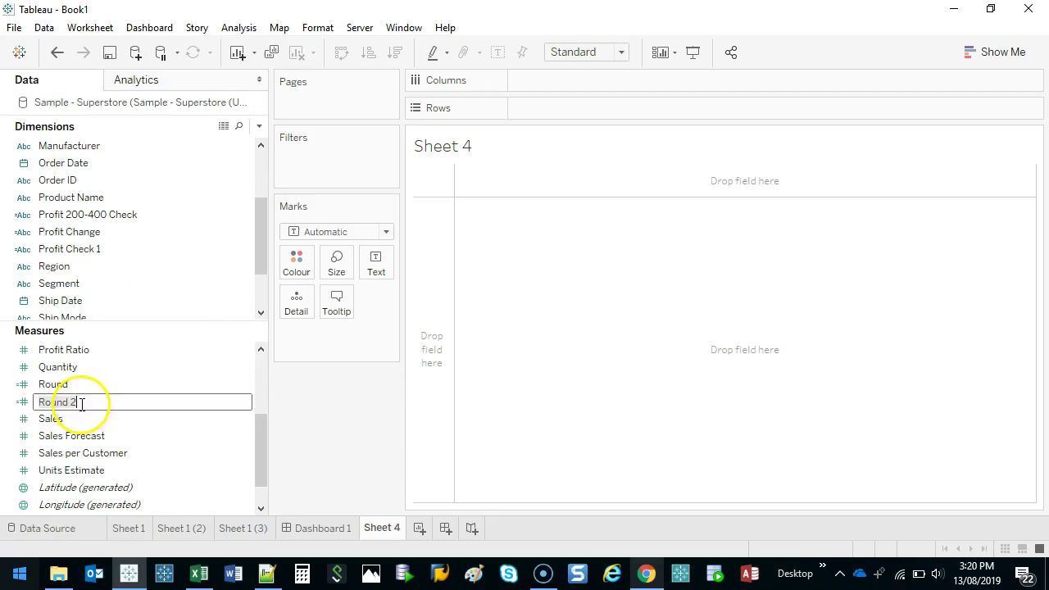
pyautogui.press('BackSpace')
pyautogui.write('1')
pyautogui.press('Return')
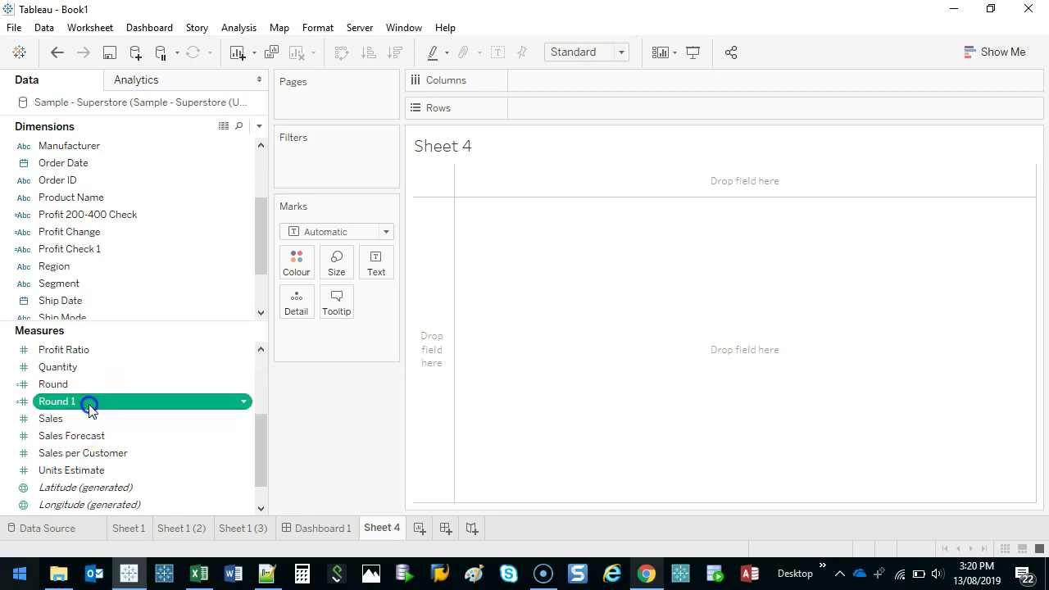
pyautogui.click(237, 131)
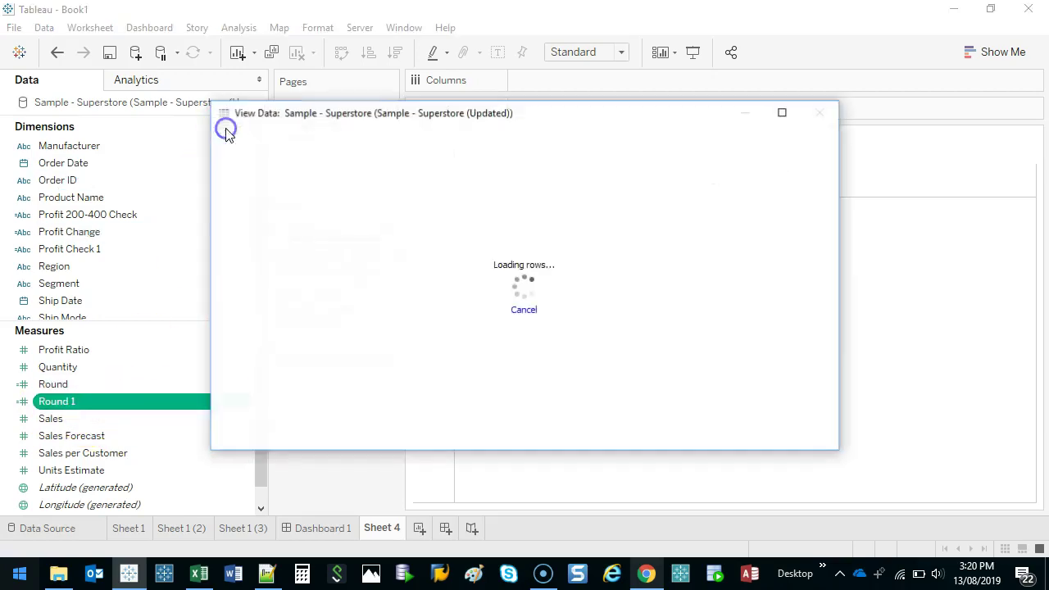
# Step: Maximize View Data and compare Round 1 values 79.20 and 388.90 with Sales per Customer 388.92
pyautogui.click(783, 113)
pyautogui.moveTo(246, 549); pyautogui.dragTo(857, 520)
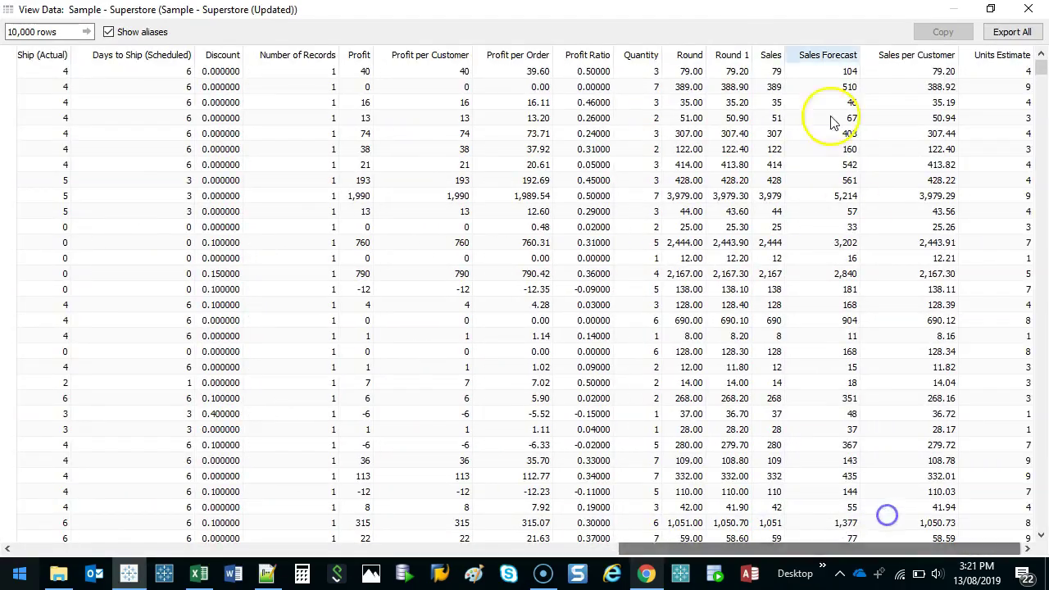
pyautogui.click(735, 73)
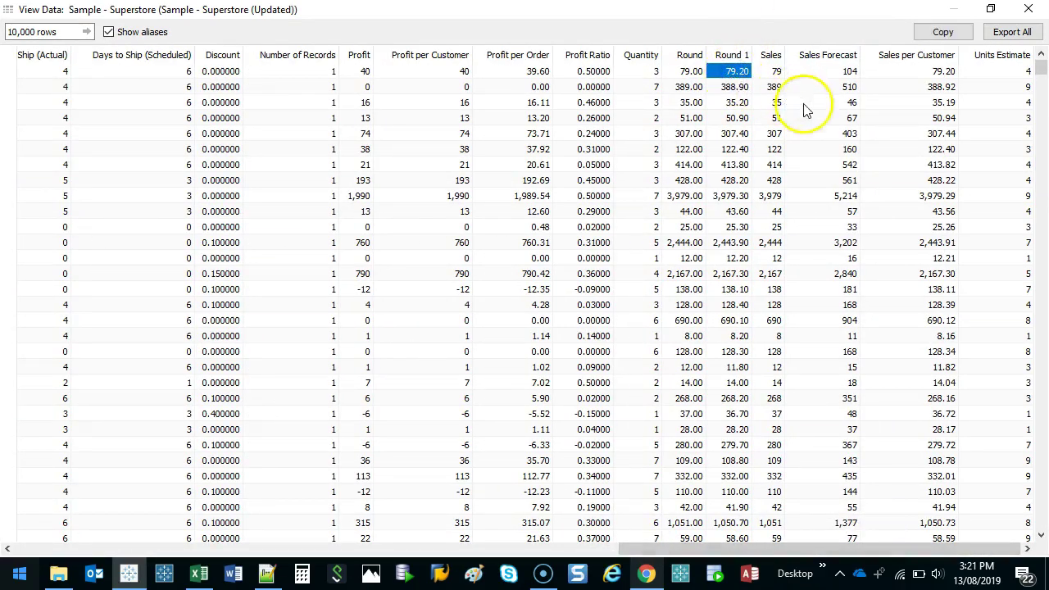
pyautogui.click(732, 87)
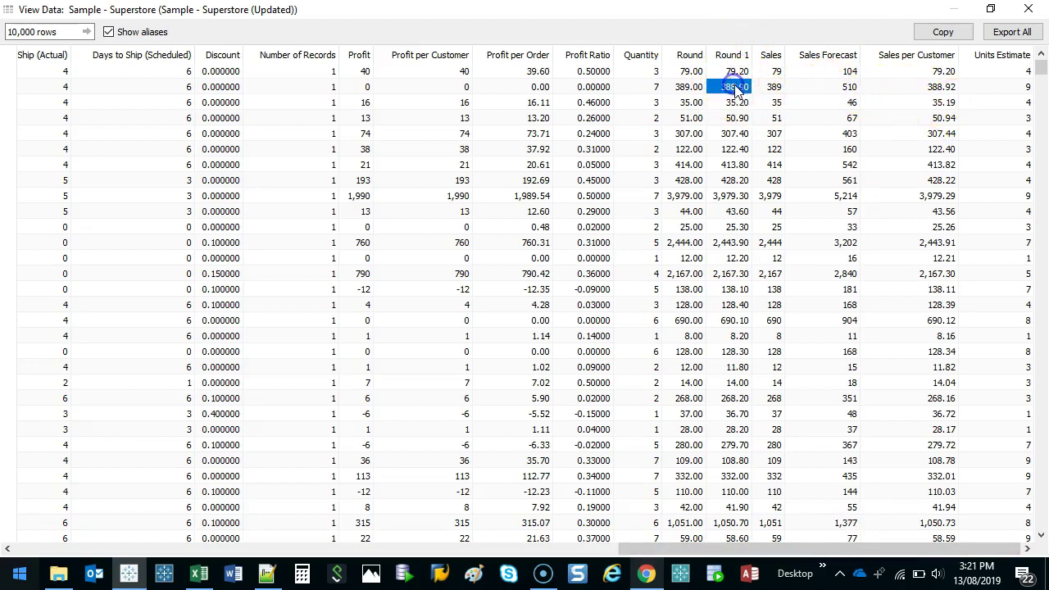
pyautogui.click(2, 91)
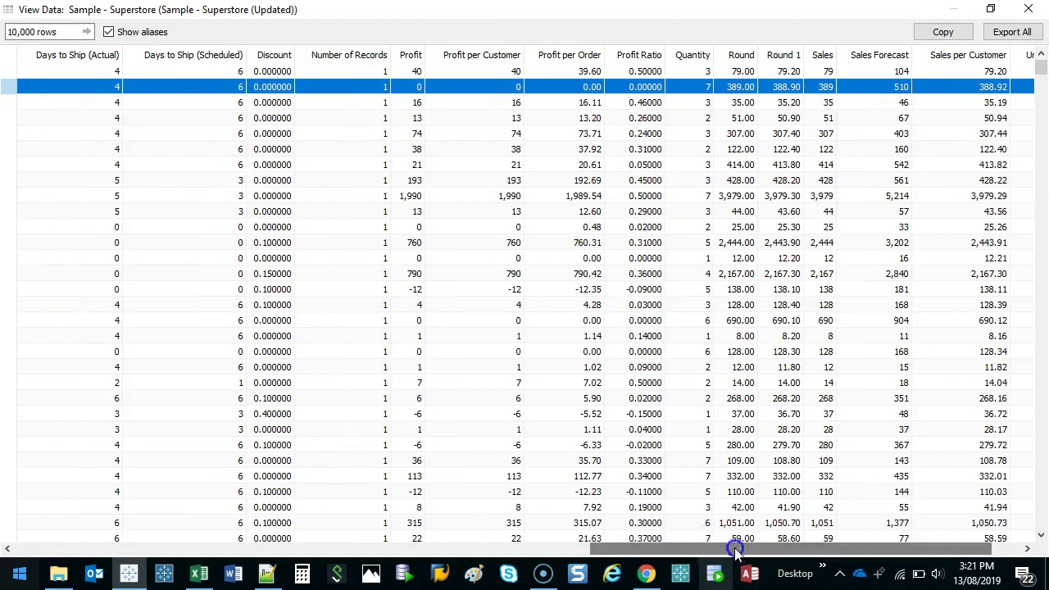
pyautogui.moveTo(733, 548); pyautogui.dragTo(863, 541)
pyautogui.click(944, 87)
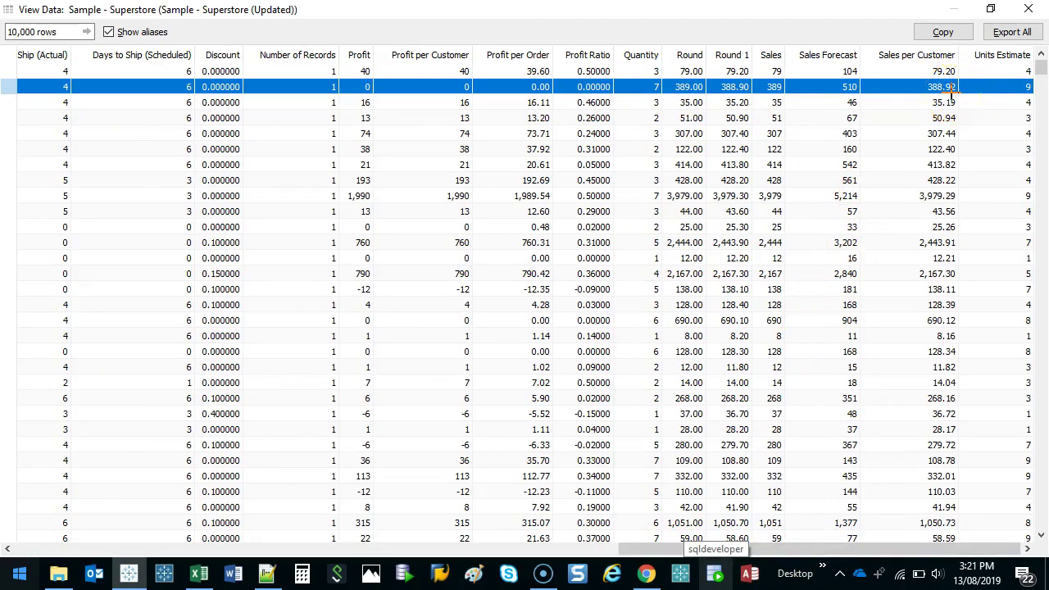
pyautogui.click(949, 83)
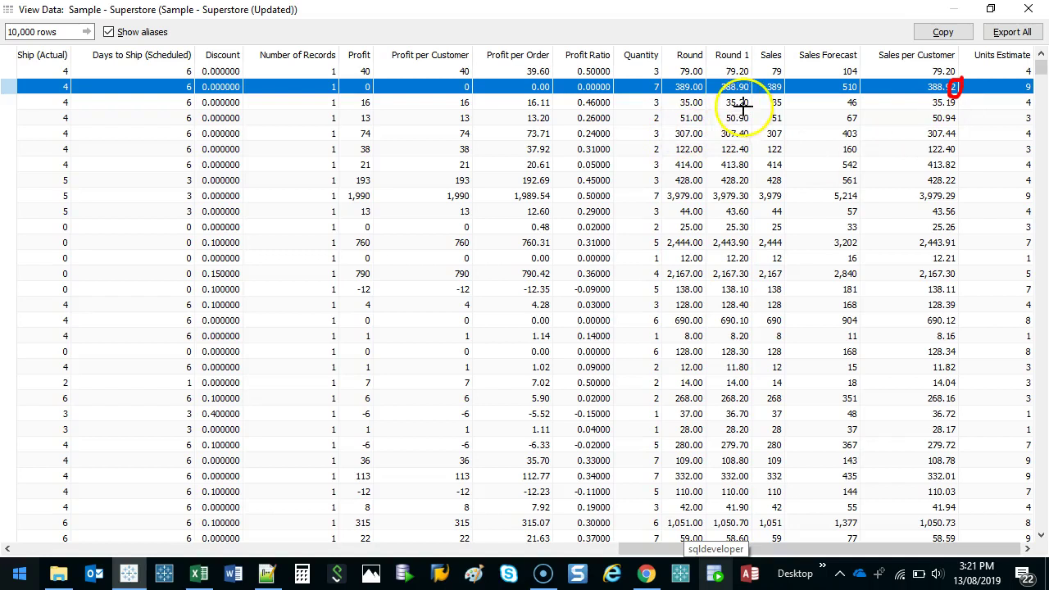
pyautogui.moveTo(737, 98)
pyautogui.mouseDown()
pyautogui.moveTo(754, 102)
pyautogui.moveTo(729, 100)
pyautogui.mouseUp()
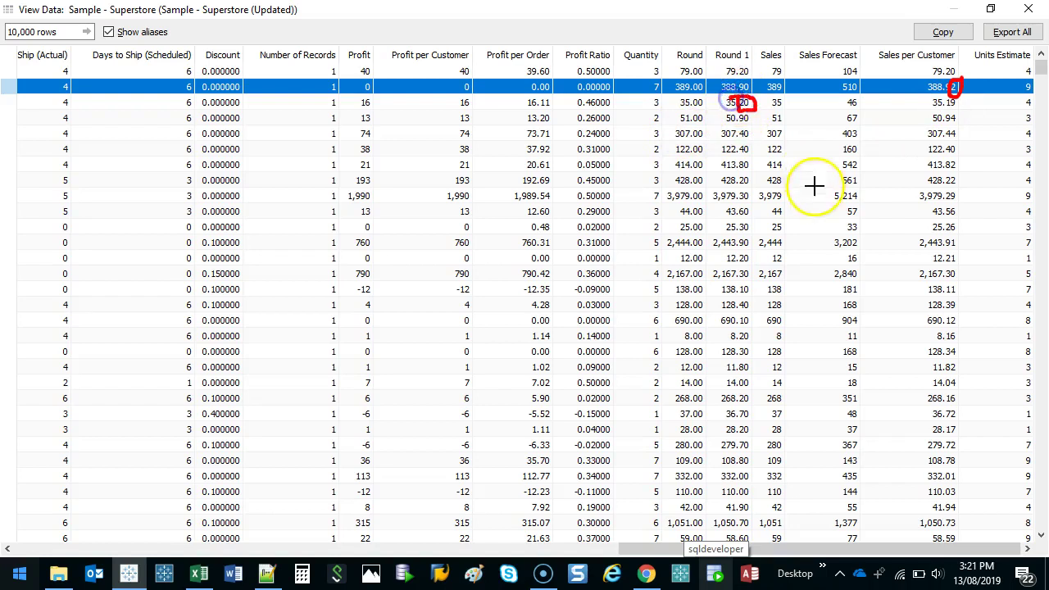
# Step: Close View Data and start a new calculated field from the Sales per Customer measure
pyautogui.rightClick(829, 143)
pyautogui.click(1039, 10)
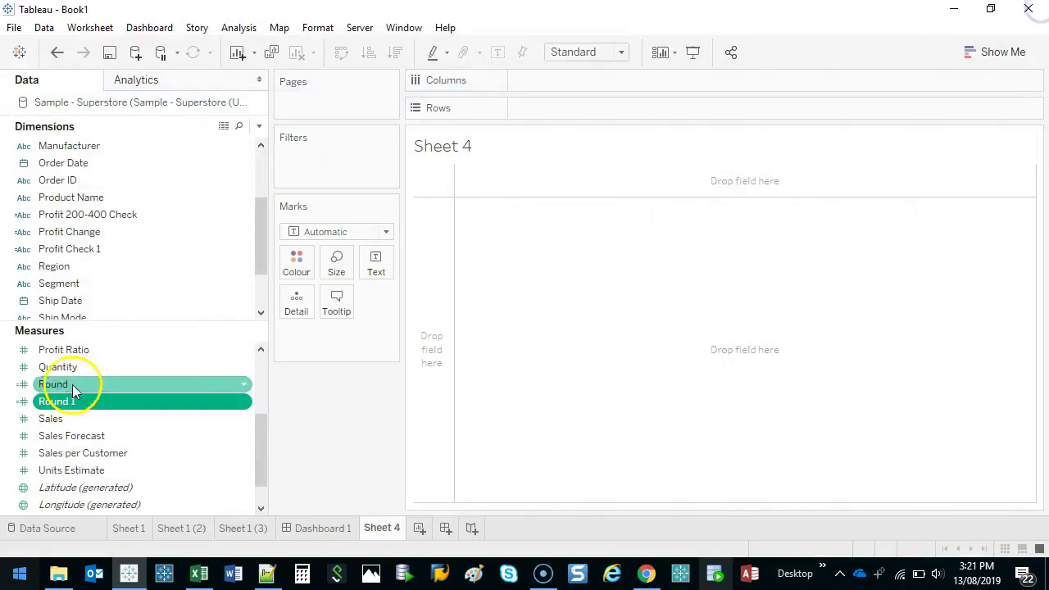
pyautogui.click(100, 455)
pyautogui.rightClick(100, 463)
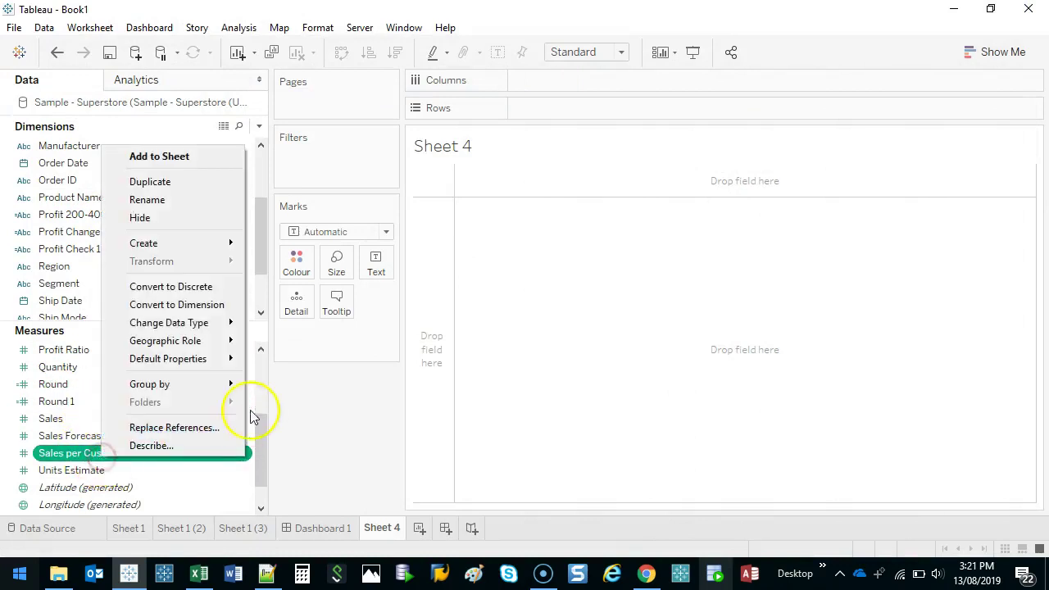
pyautogui.click(199, 242)
pyautogui.click(316, 245)
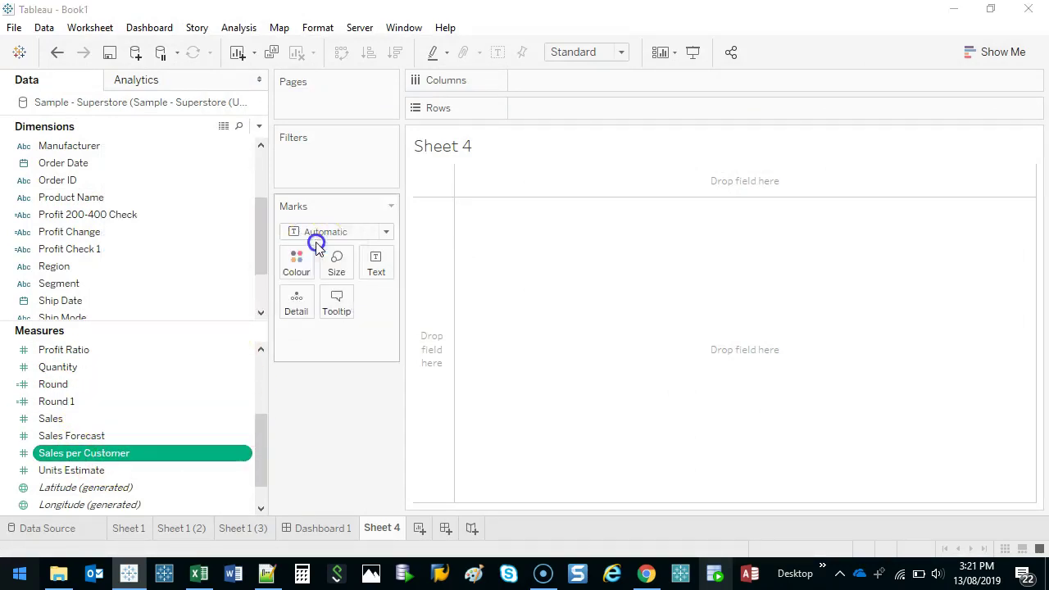
# Step: Wrap the formula as Int([Sales per Customer]) and name the field Int 0
pyautogui.click(356, 178)
pyautogui.write('Int')
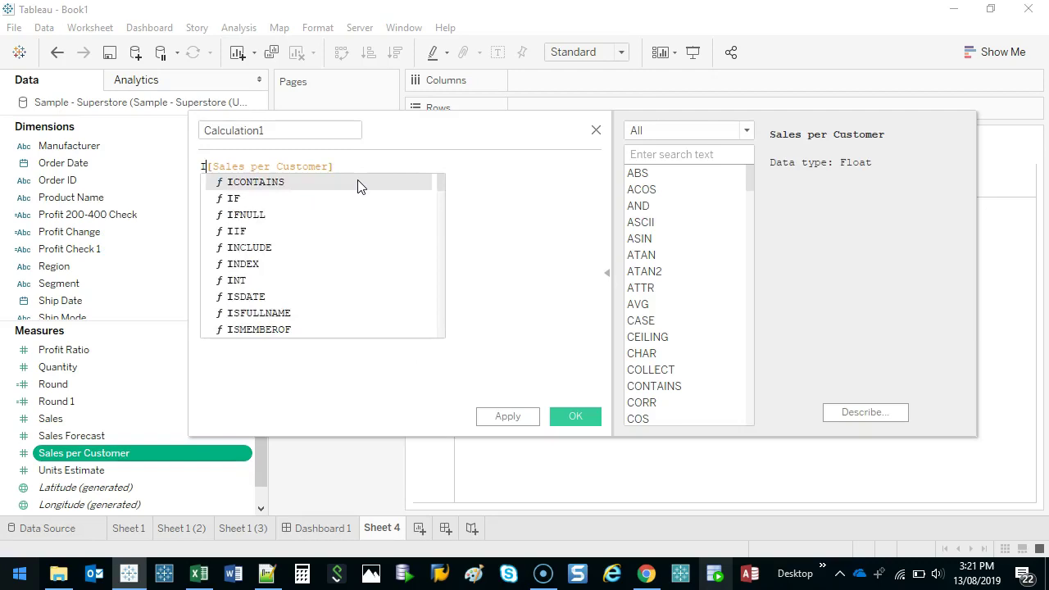
pyautogui.write('(')
pyautogui.click(368, 166)
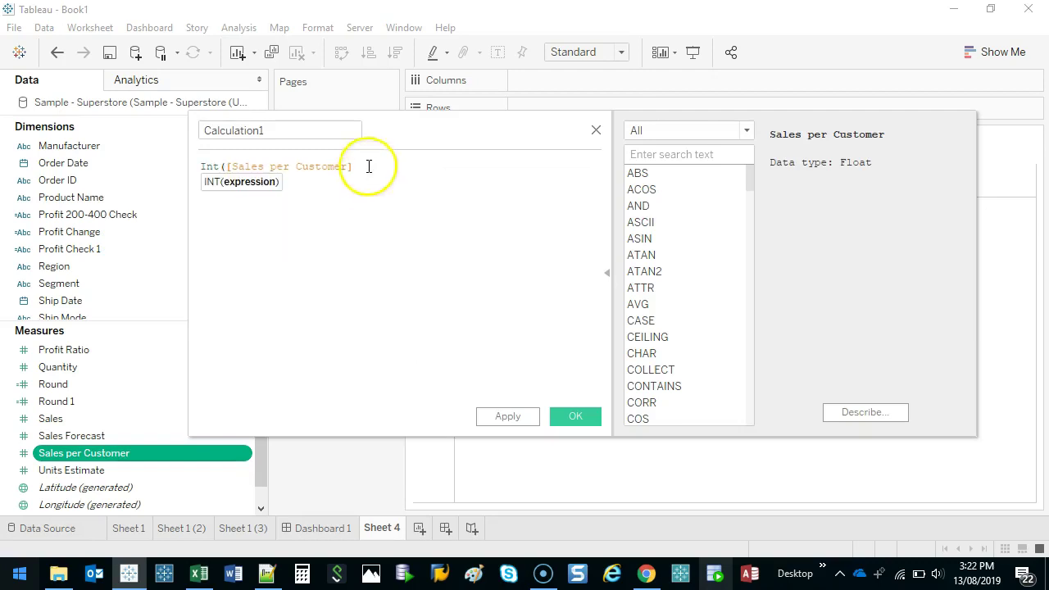
pyautogui.write(')')
pyautogui.click(302, 131)
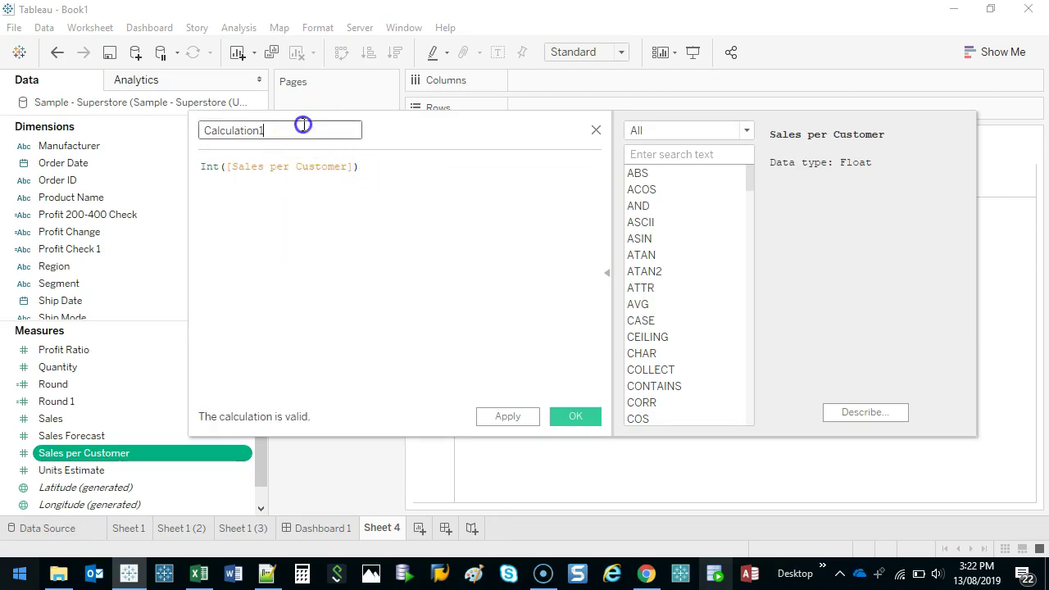
pyautogui.write('Int 0')
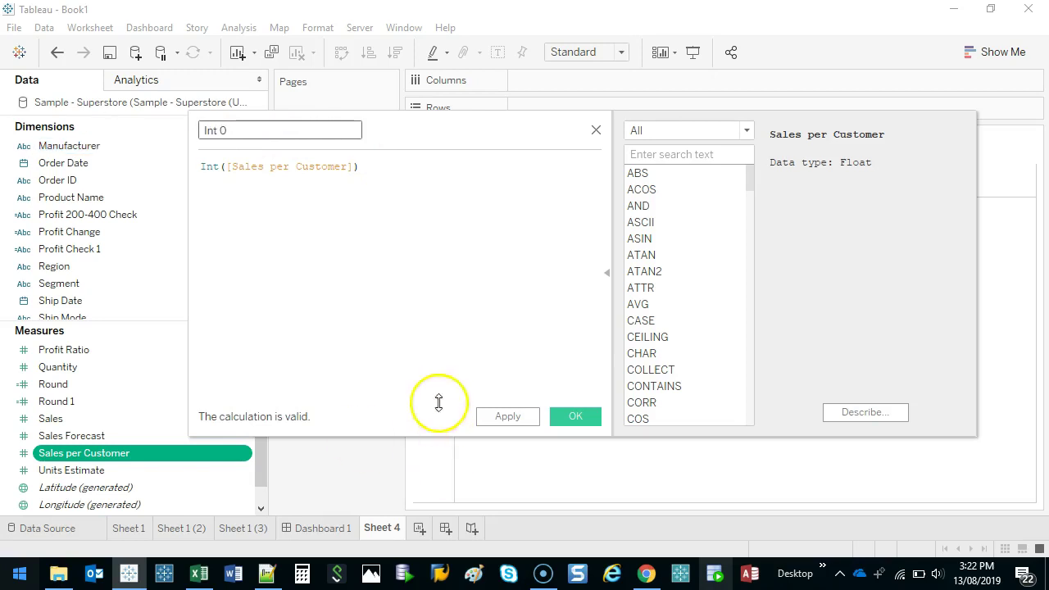
pyautogui.click(578, 417)
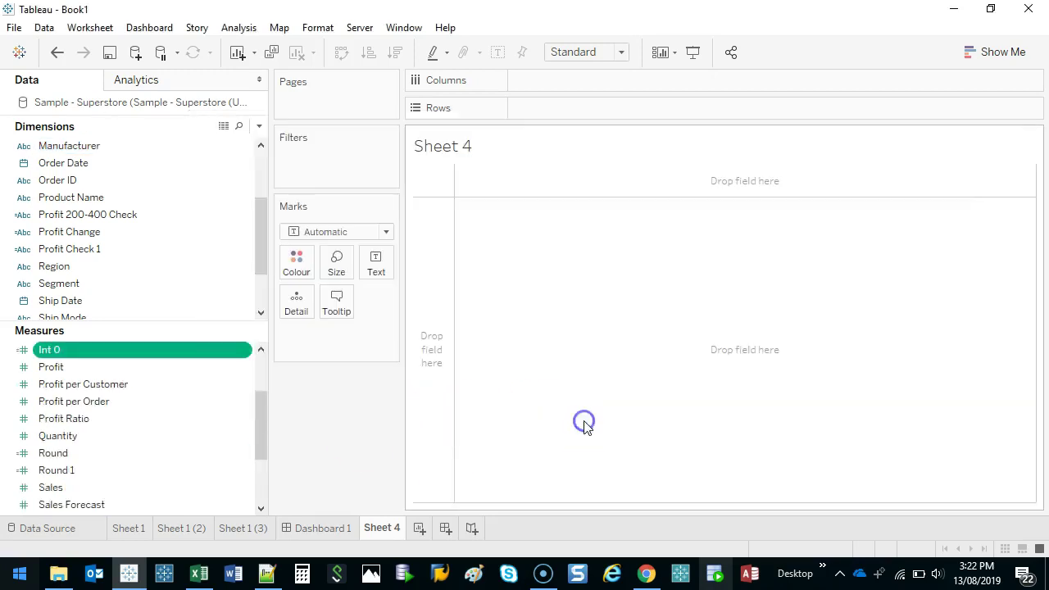
pyautogui.click(222, 129)
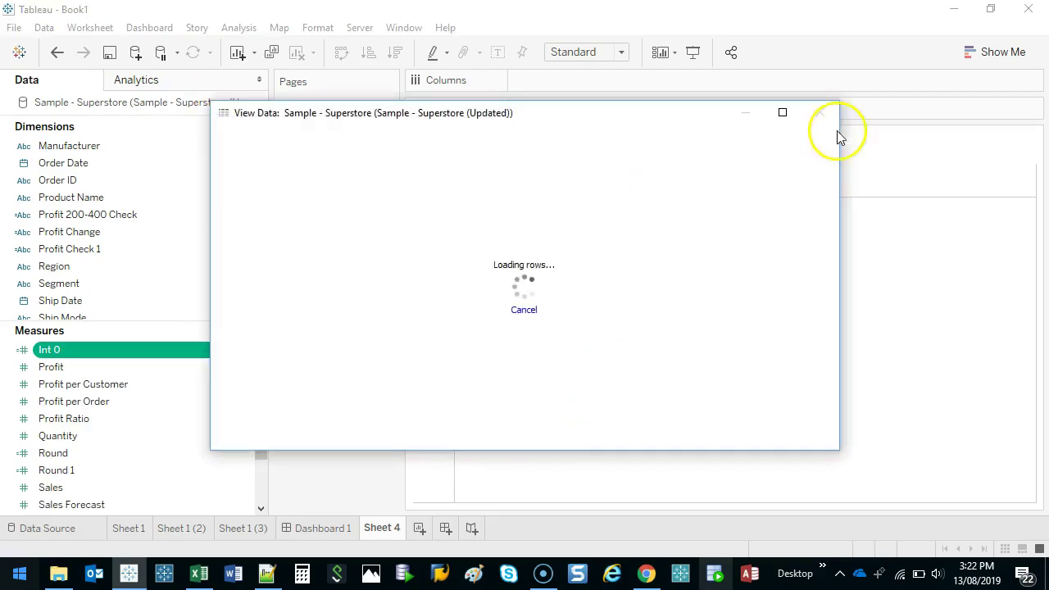
pyautogui.click(783, 113)
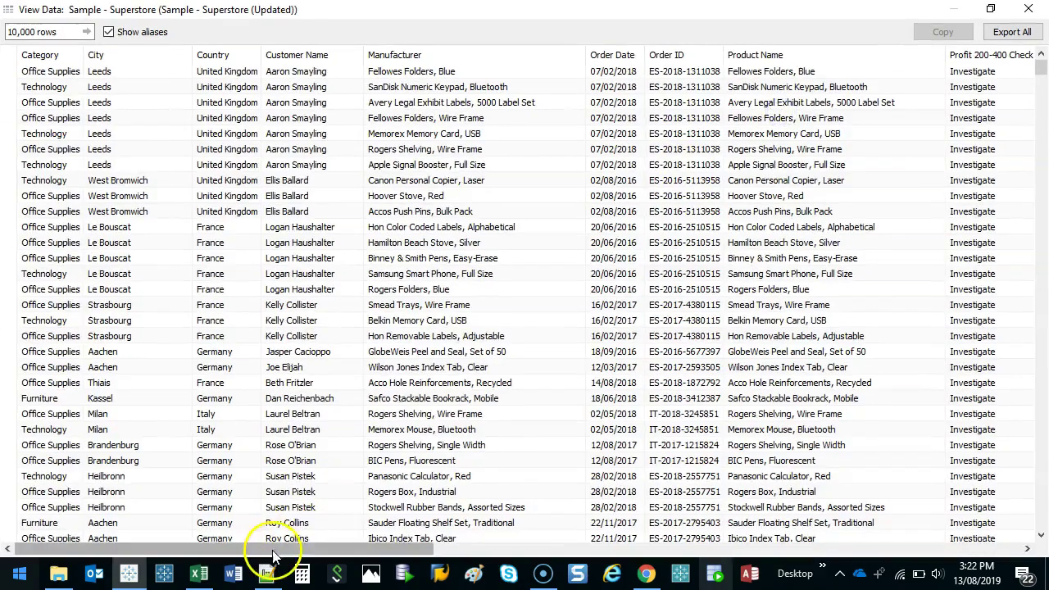
pyautogui.moveTo(262, 548); pyautogui.dragTo(910, 528)
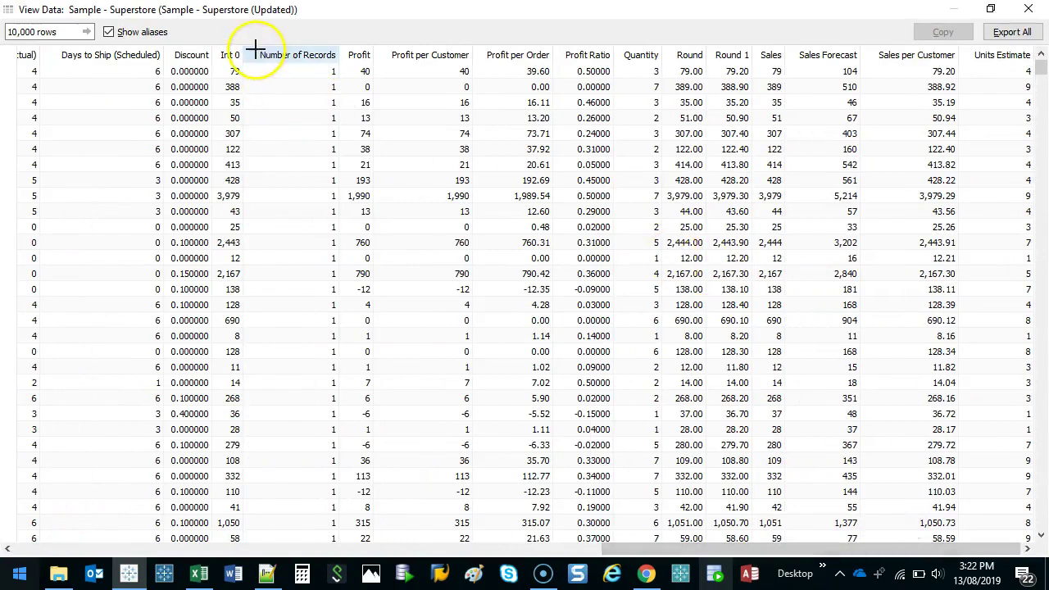
pyautogui.moveTo(254, 46)
pyautogui.mouseDown()
pyautogui.moveTo(208, 43)
pyautogui.moveTo(205, 368)
pyautogui.moveTo(264, 103)
pyautogui.moveTo(252, 45)
pyautogui.mouseUp()
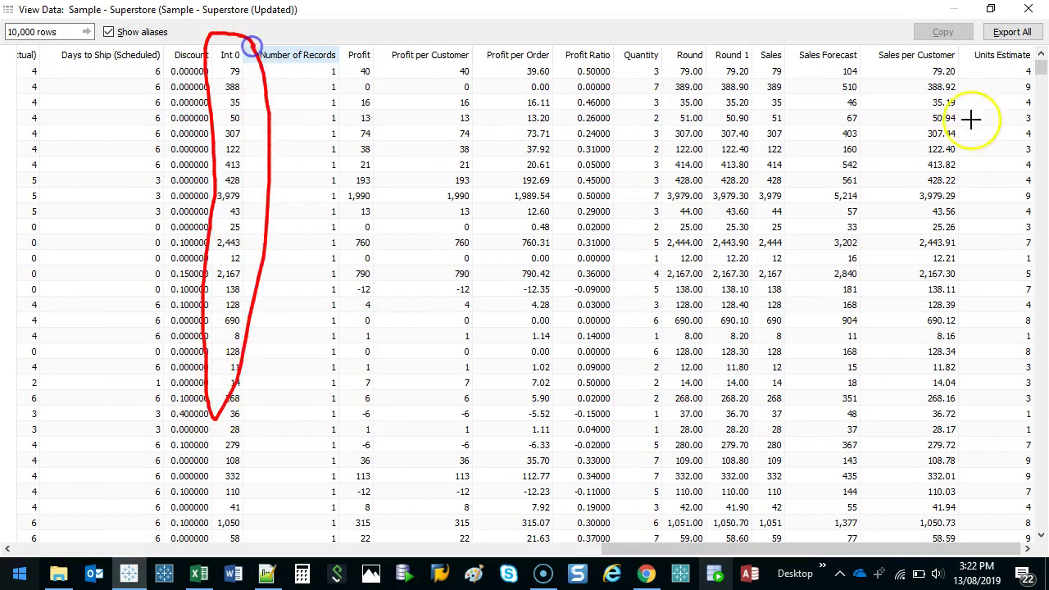
pyautogui.moveTo(950, 45); pyautogui.dragTo(871, 74)
pyautogui.moveTo(867, 178)
pyautogui.mouseDown()
pyautogui.moveTo(944, 426)
pyautogui.moveTo(965, 36)
pyautogui.mouseUp()
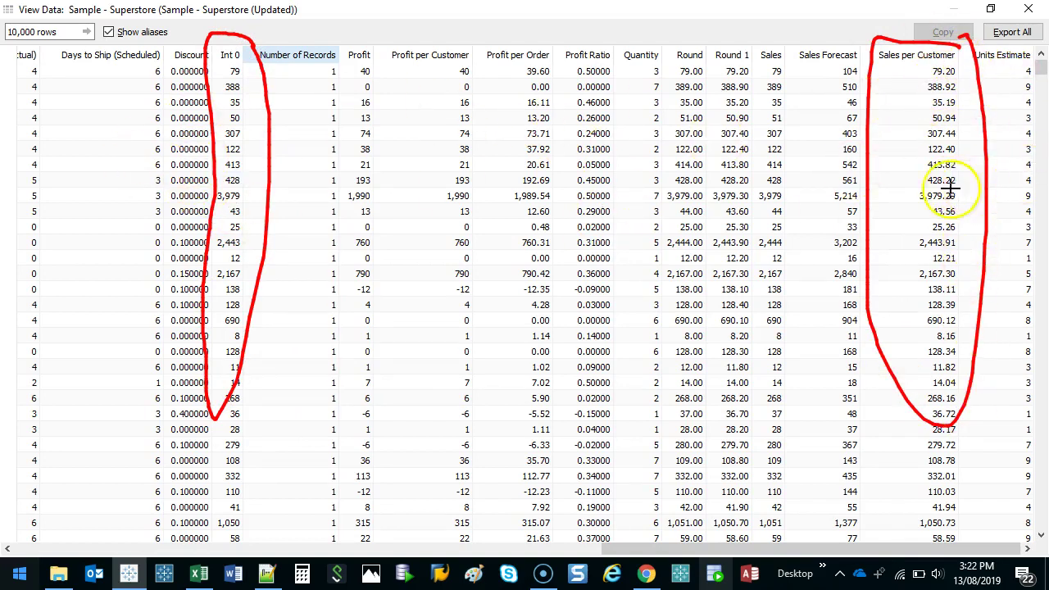
pyautogui.press('Escape')
pyautogui.click(10, 196)
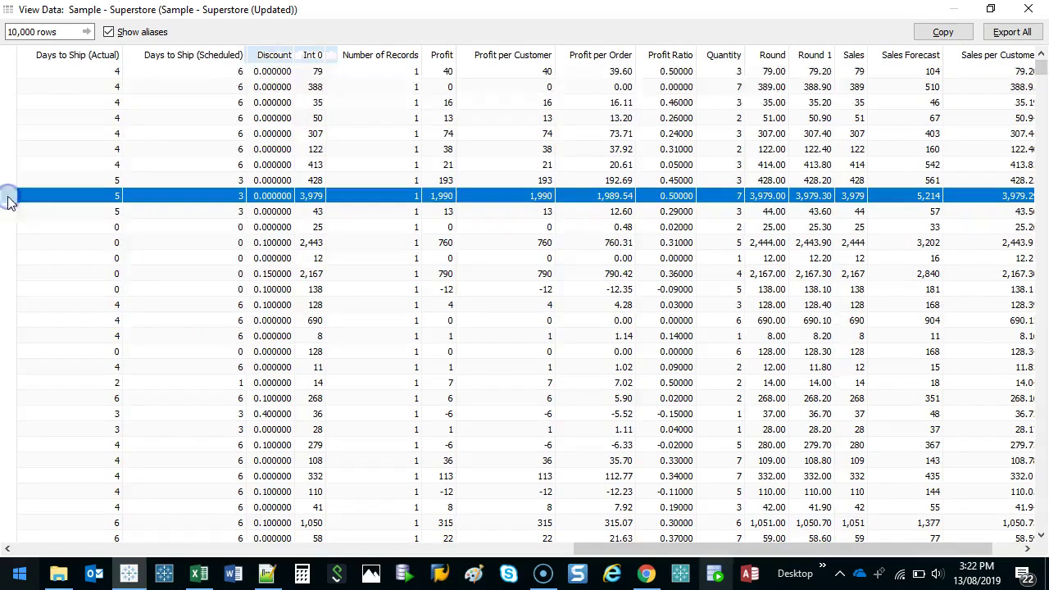
pyautogui.moveTo(670, 556); pyautogui.dragTo(704, 560)
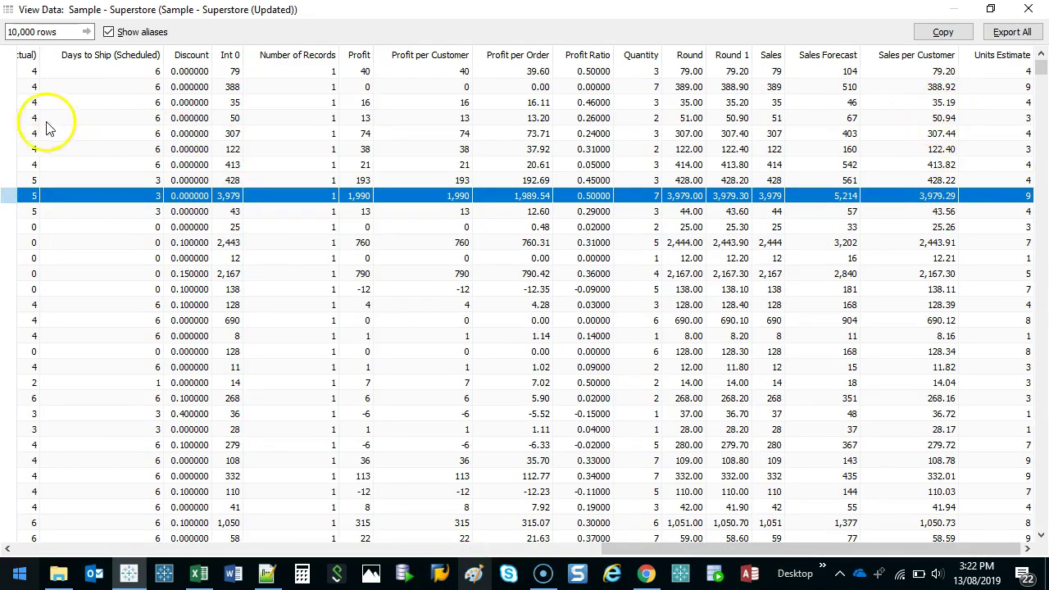
pyautogui.click(7, 122)
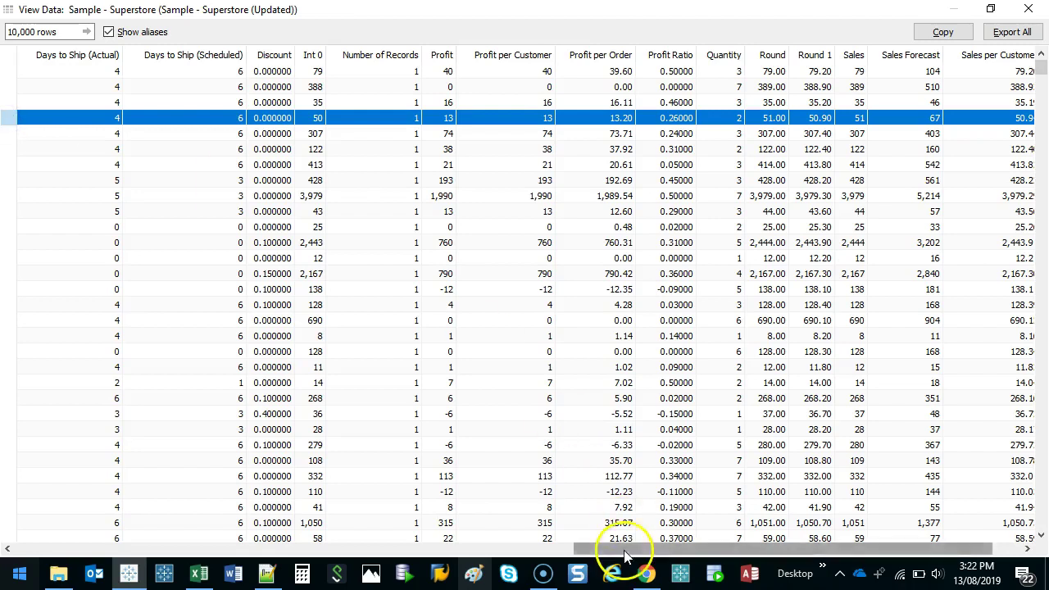
pyautogui.moveTo(620, 547); pyautogui.dragTo(671, 548)
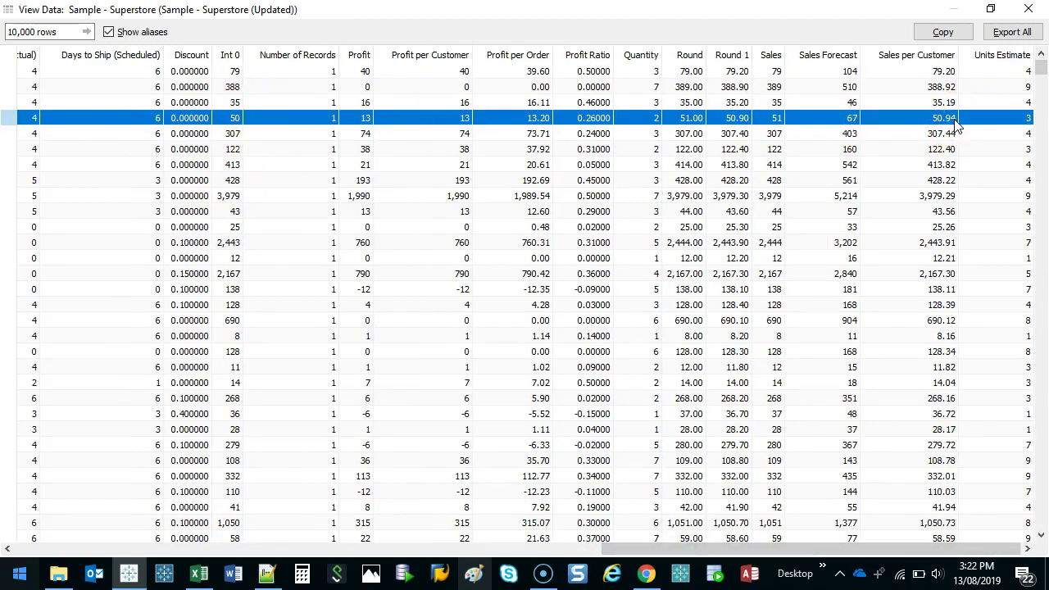
pyautogui.click(224, 118)
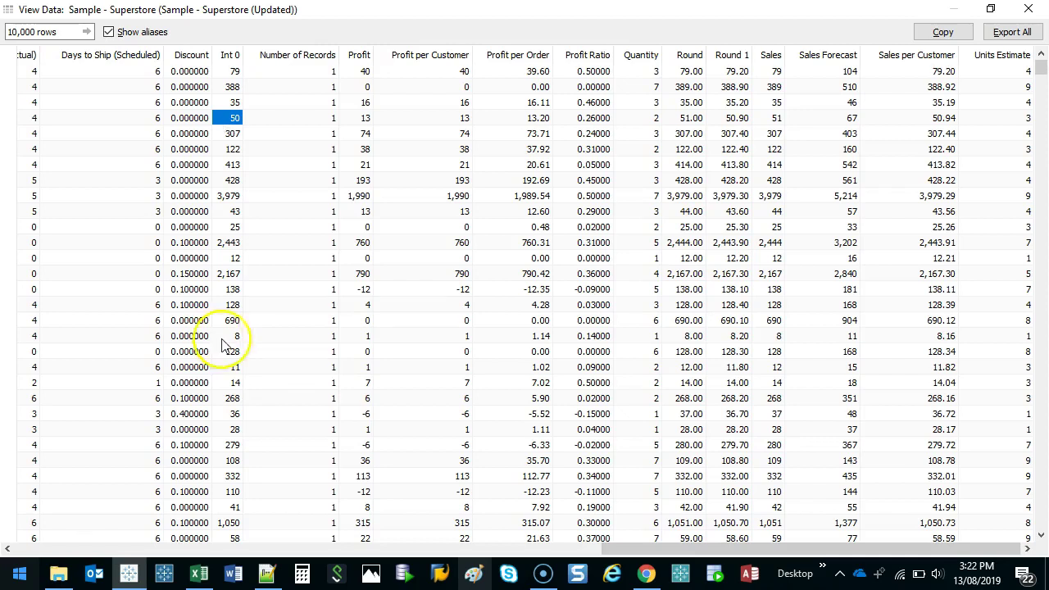
pyautogui.click(1028, 8)
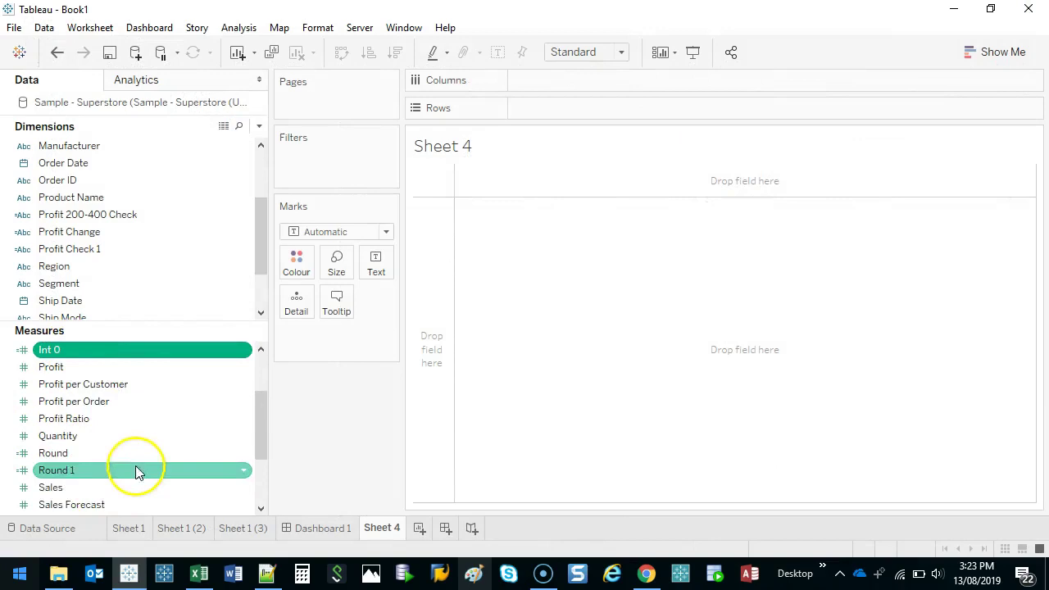
# Step: Start a calculation from Sales per Customer named Int Round Up with formula int([Sales per Customer])+1
pyautogui.scroll(-1, 131, 470)
pyautogui.rightClick(94, 471)
pyautogui.click(182, 261)
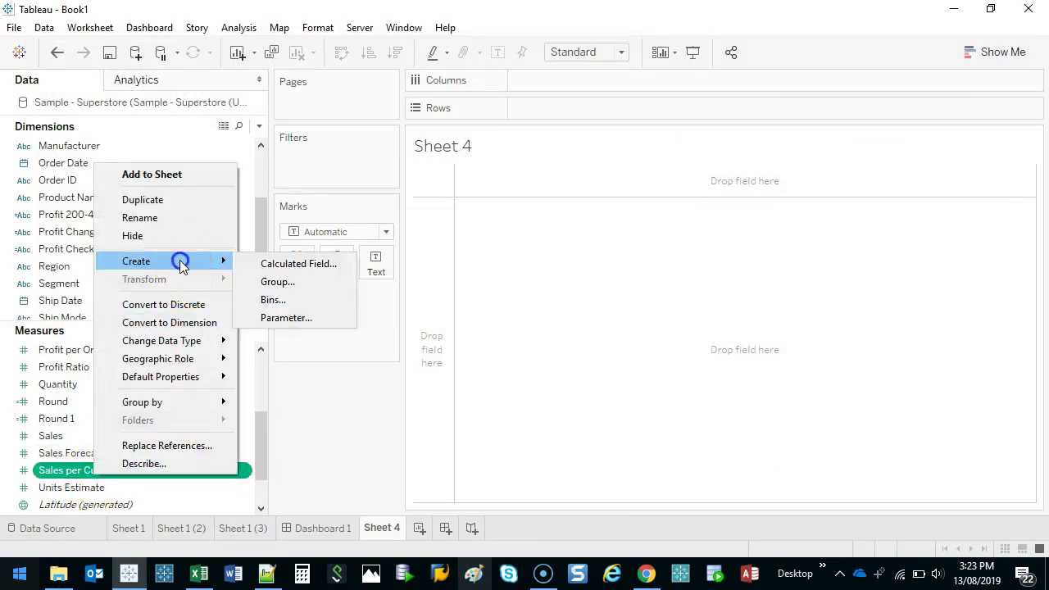
pyautogui.click(297, 263)
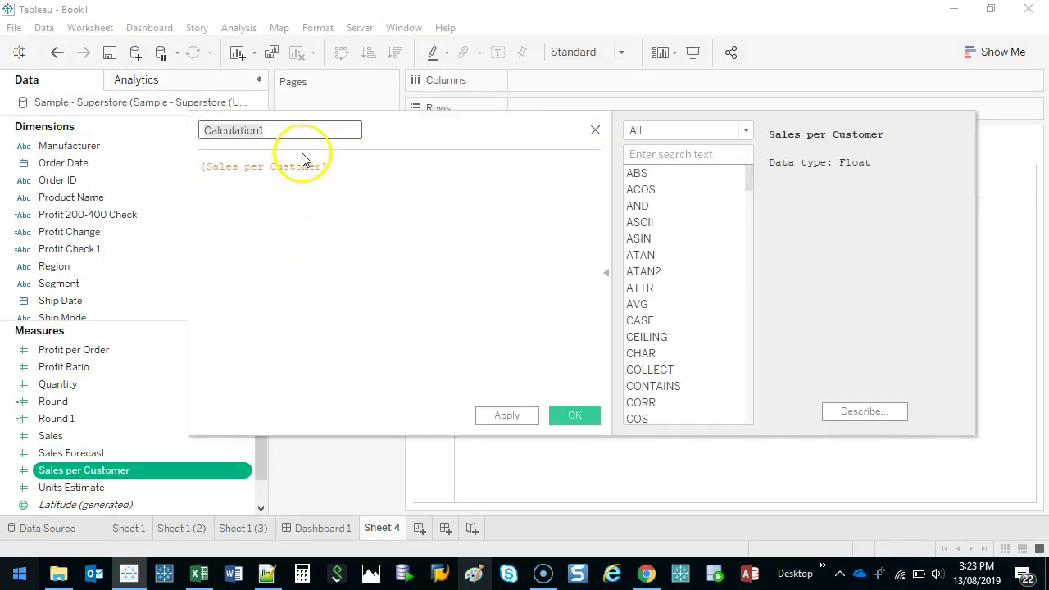
pyautogui.write('Int')
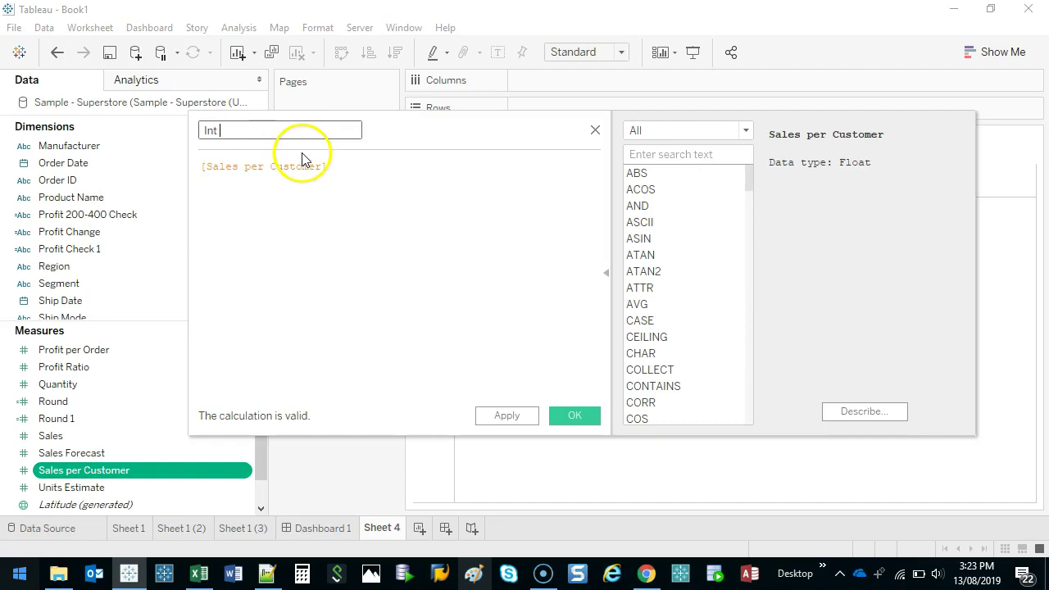
pyautogui.write(' Round Up')
pyautogui.press('Tab')
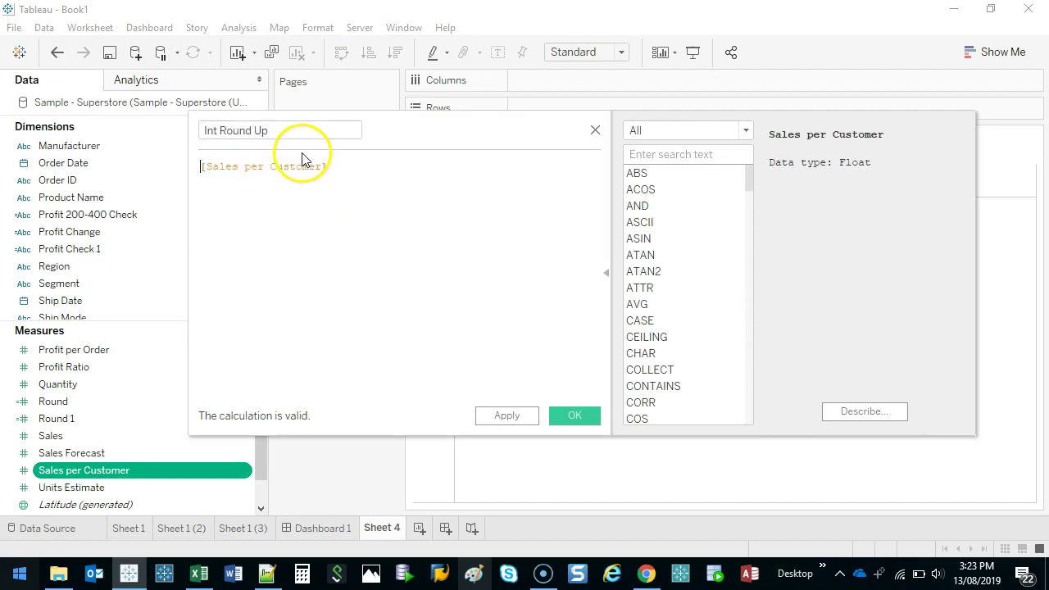
pyautogui.write('int(')
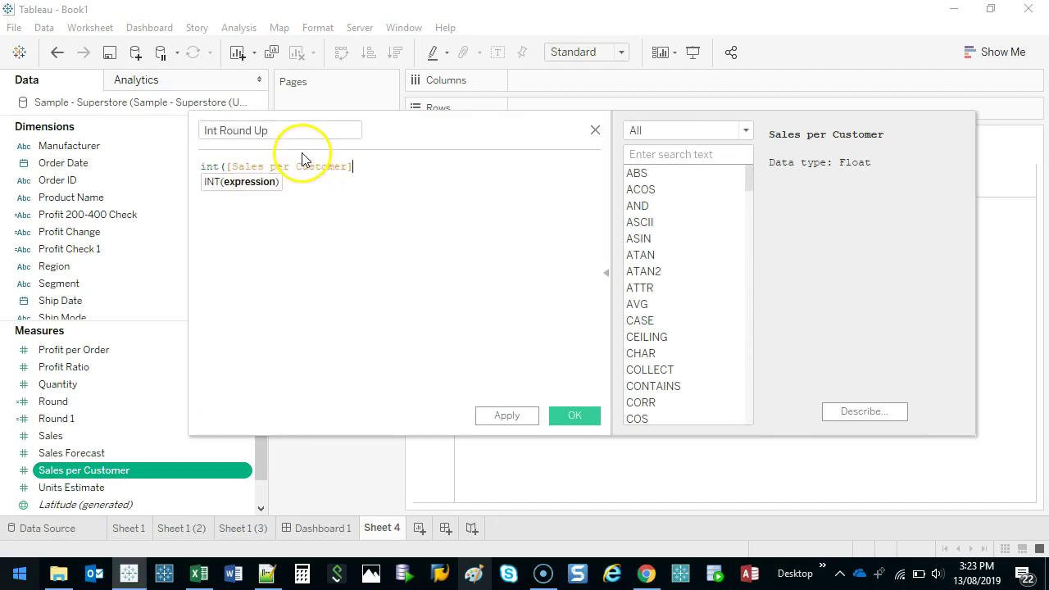
pyautogui.write(')')
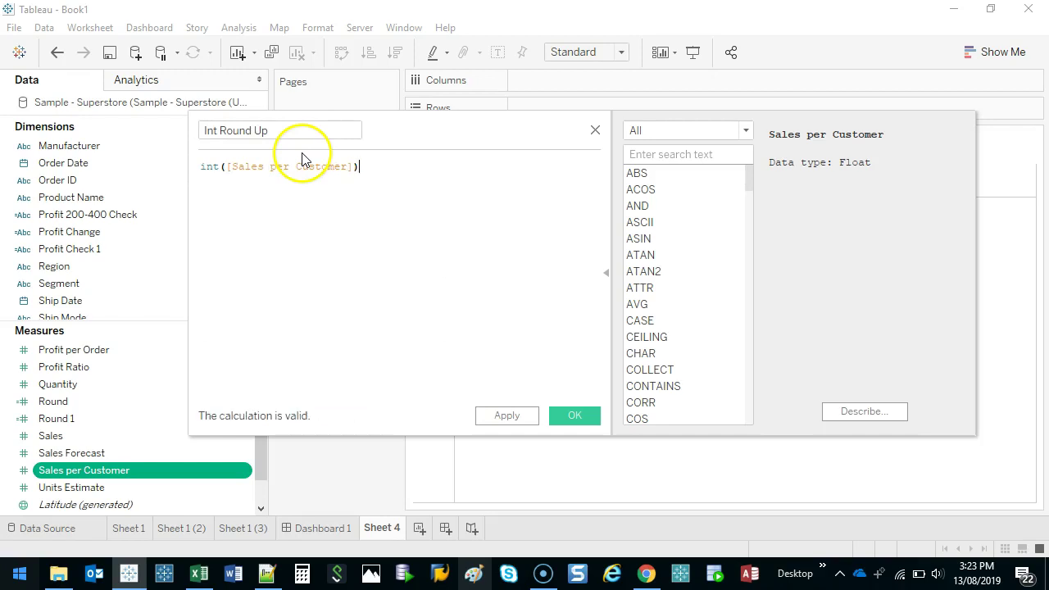
pyautogui.write('+1')
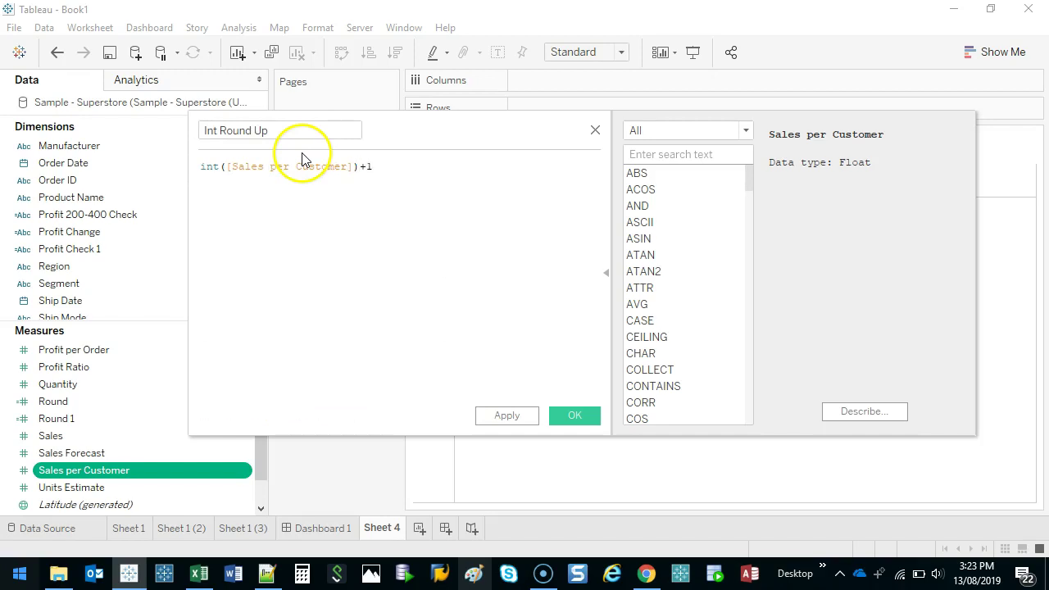